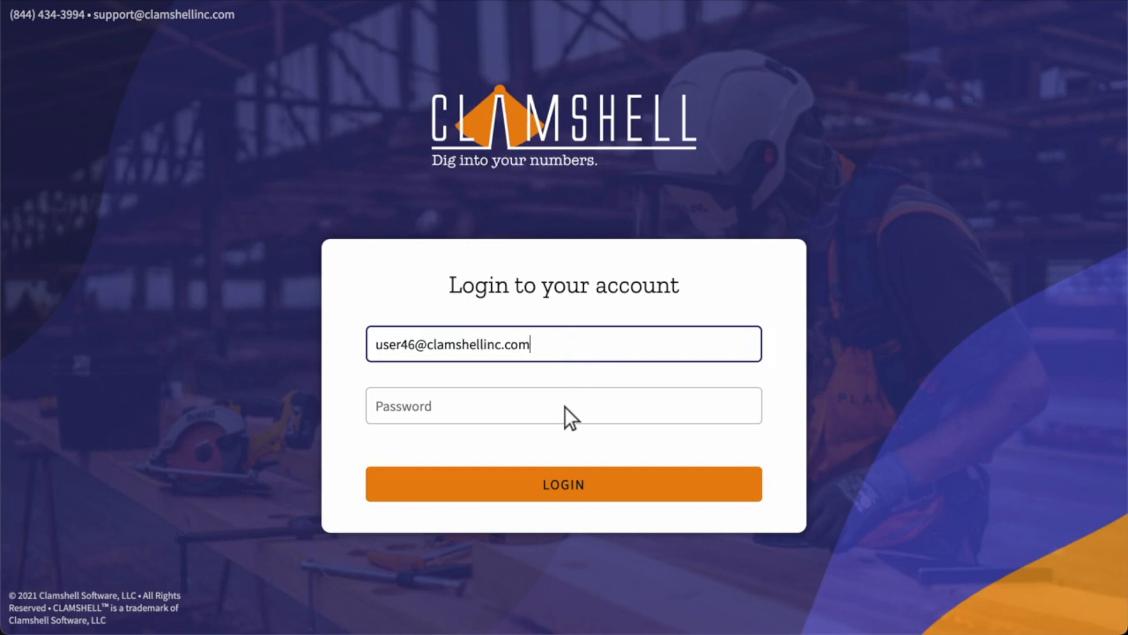
Step: Enter the account password and log in
left_click(565, 407)
type("•••••••••")
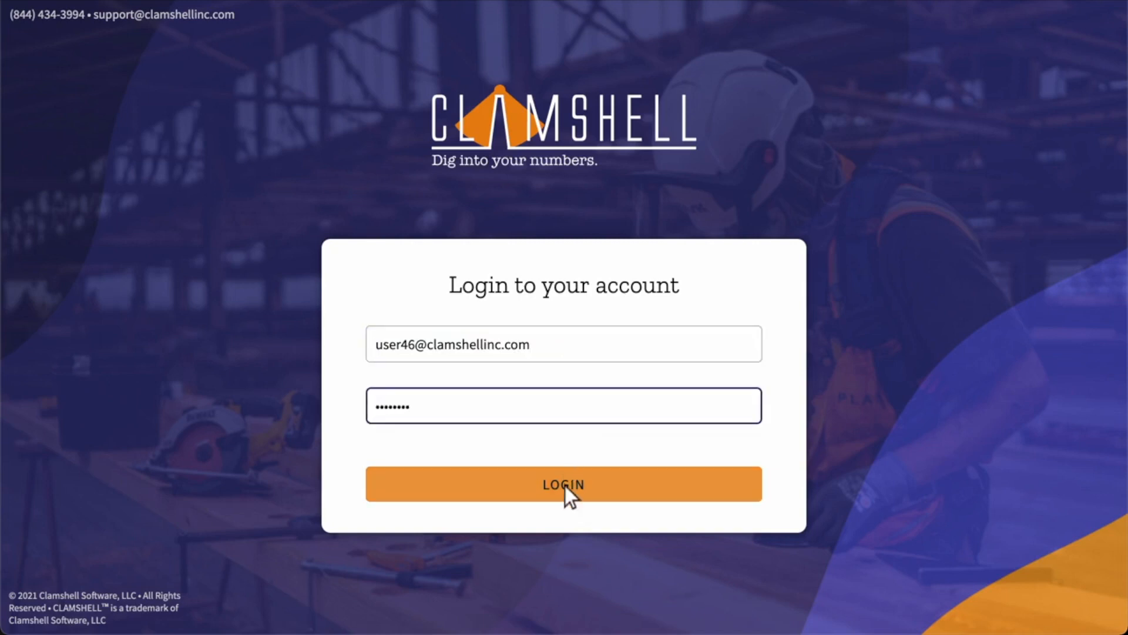
left_click(566, 486)
Step: Enter the verification code from the mobile phone and verify it
left_click(566, 390)
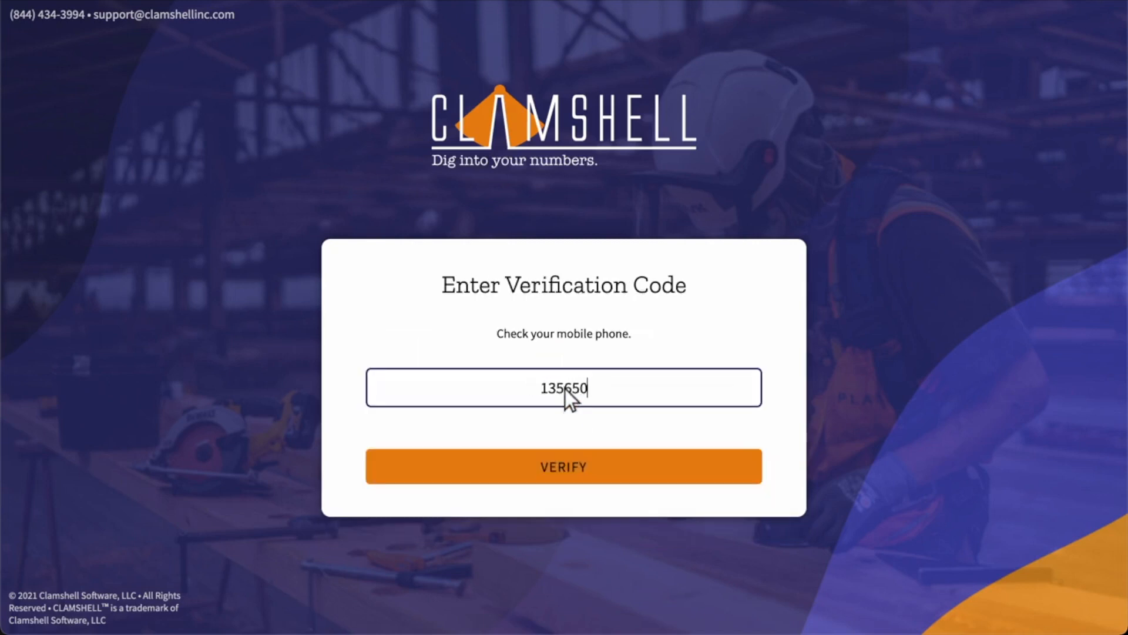
left_click(566, 468)
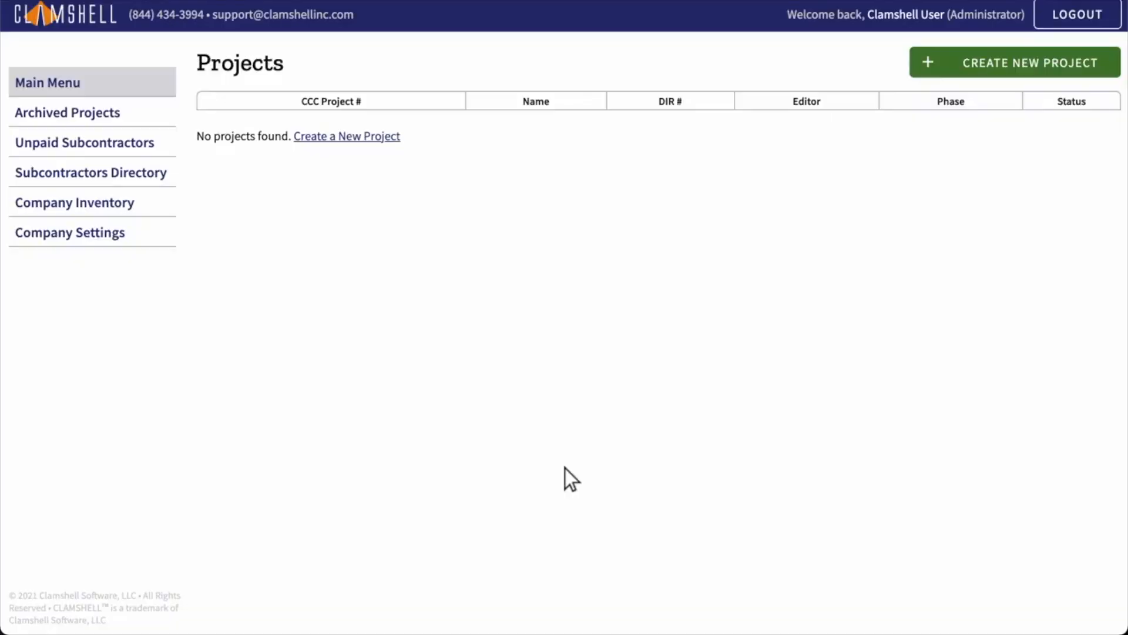
Step: Start a new project and name it Smith's Entry Way
left_click(1017, 65)
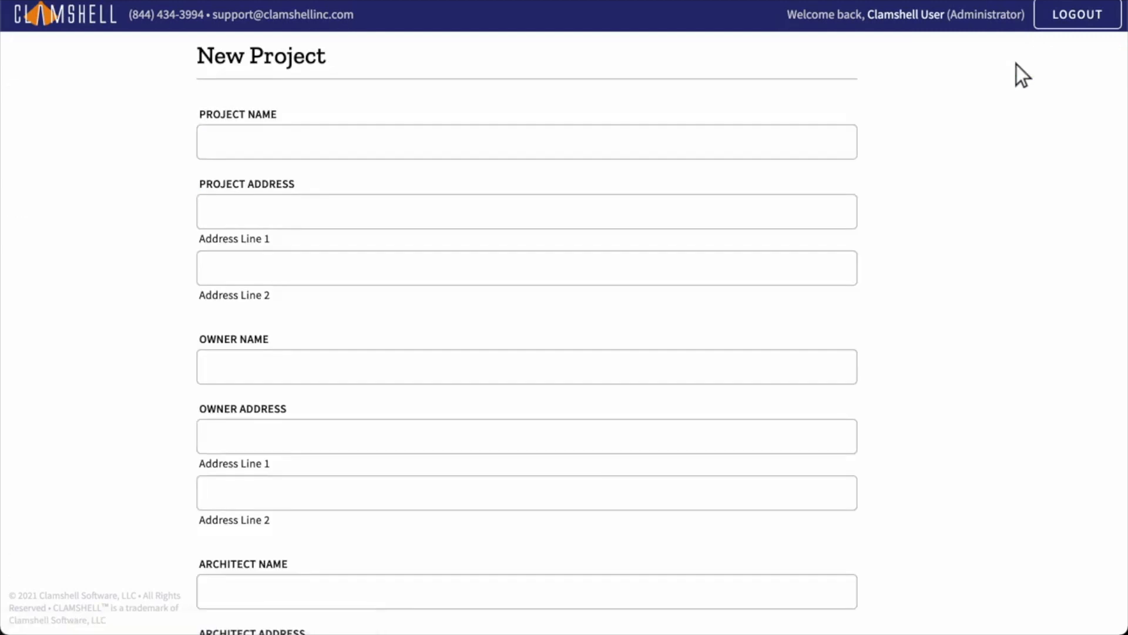
left_click(528, 144)
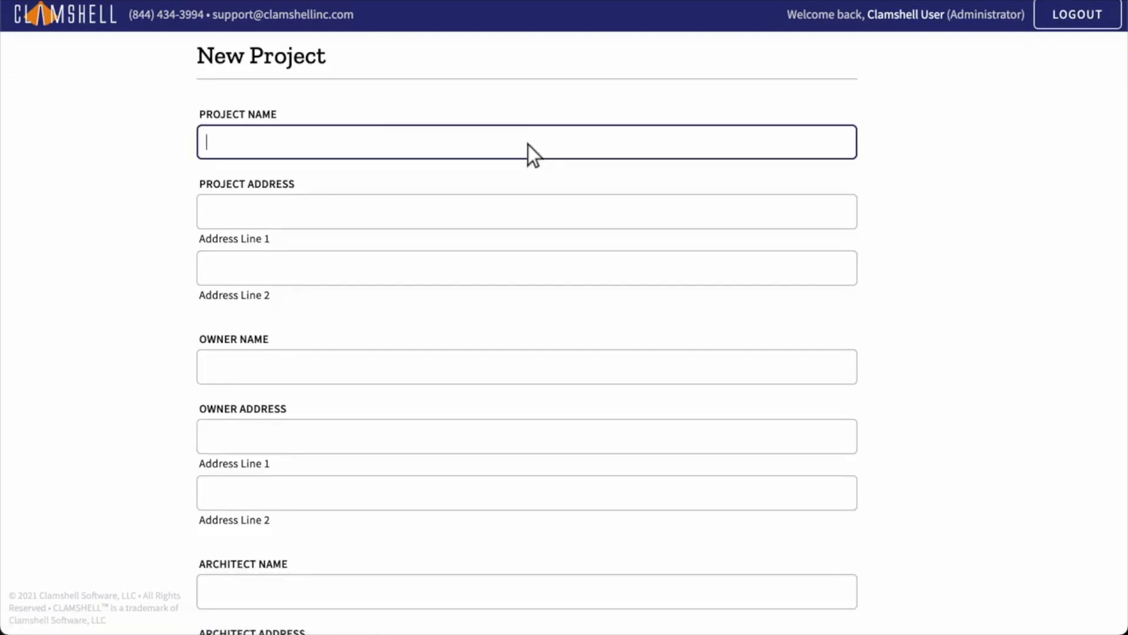
type("Smith's Entry Way")
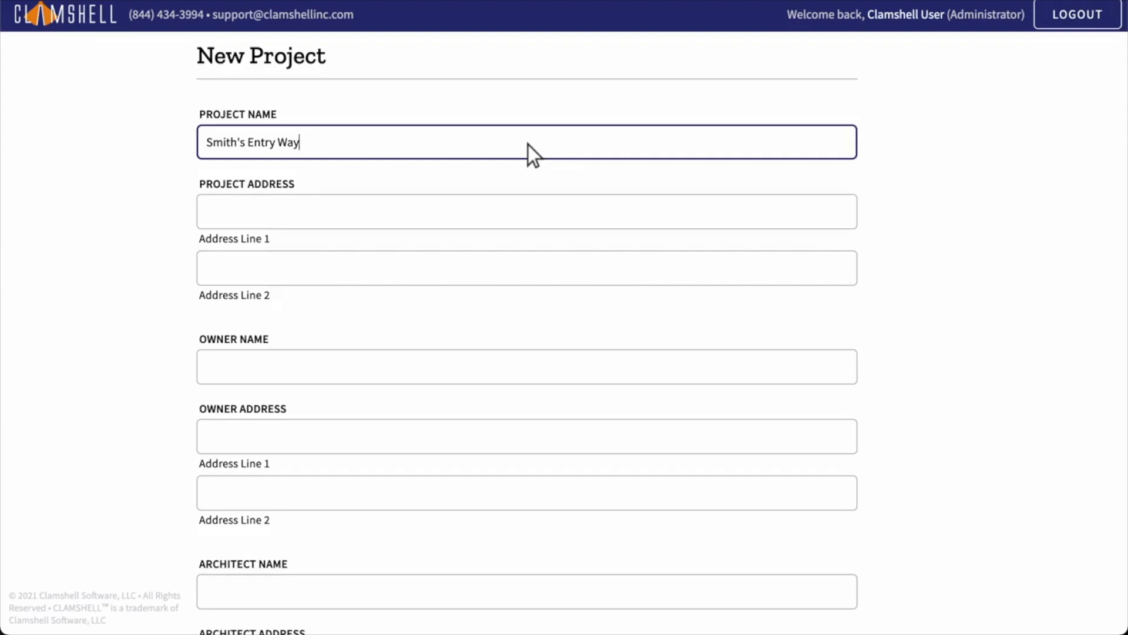
Step: Fill in both lines of the project address with the street and the city, state and ZIP
left_click(528, 215)
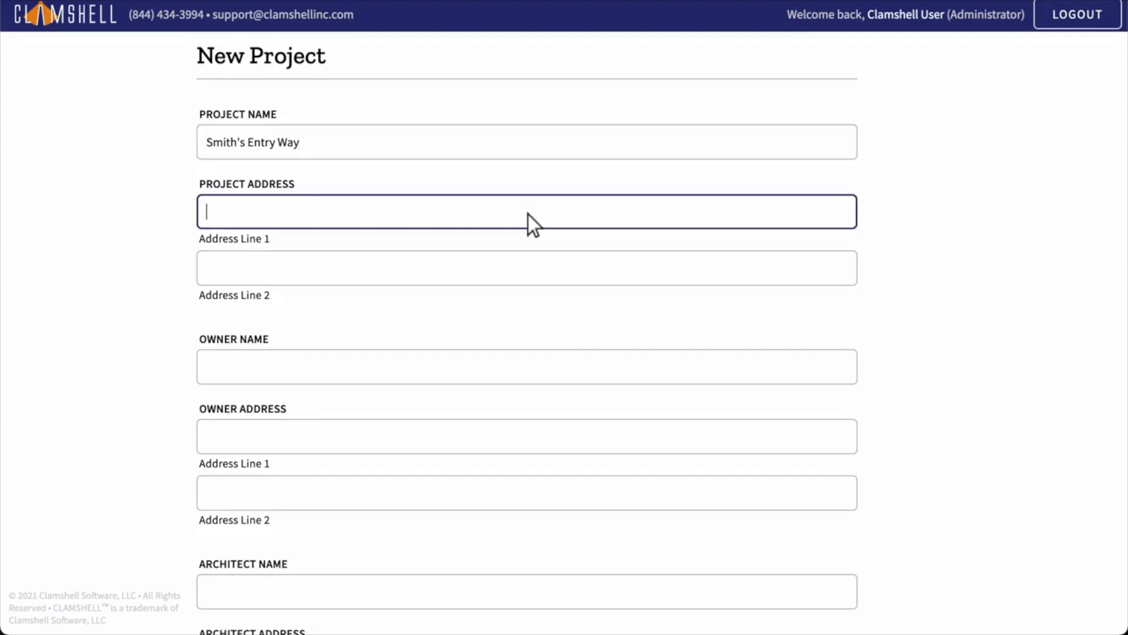
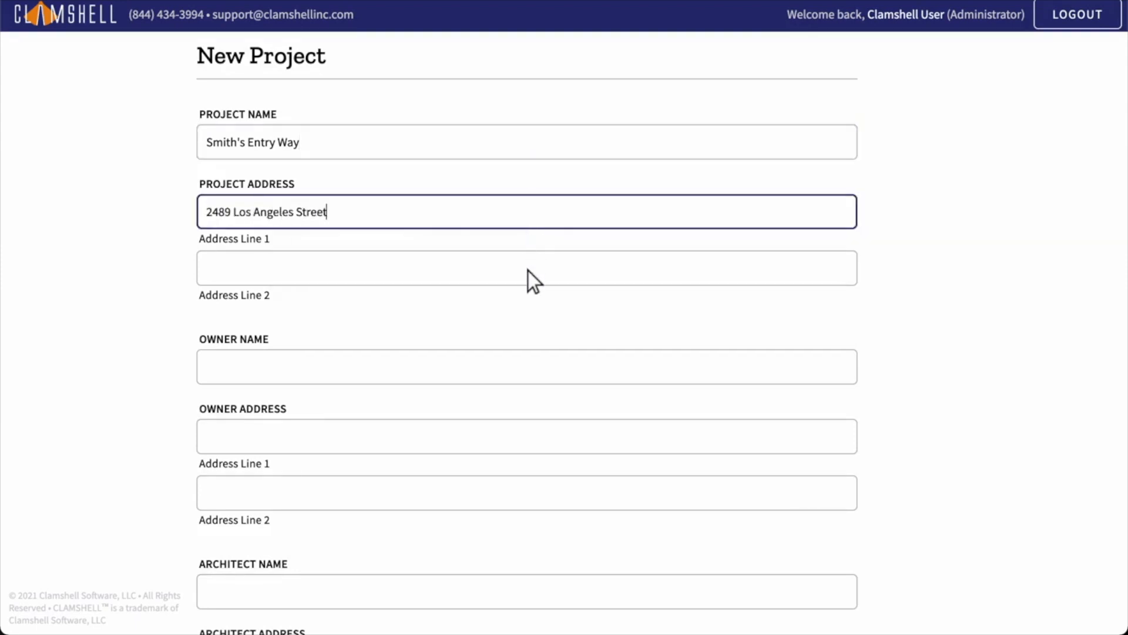
left_click(528, 271)
type("Los Angeles, CA 12345")
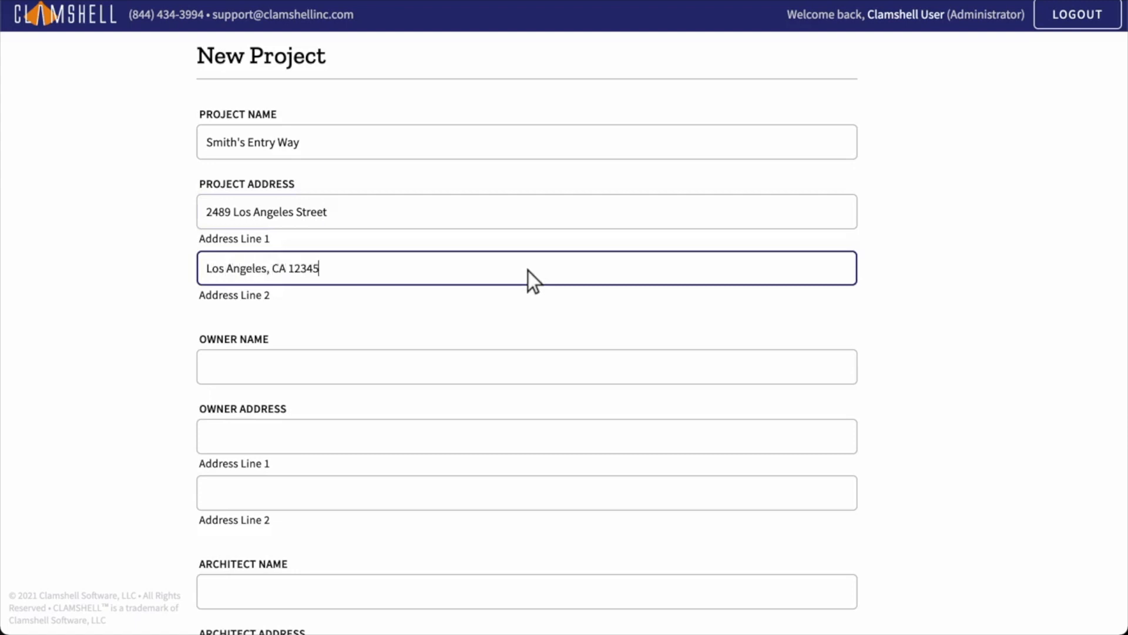
Step: Enter the owner's full name and both lines of the owner's postal address
left_click(529, 370)
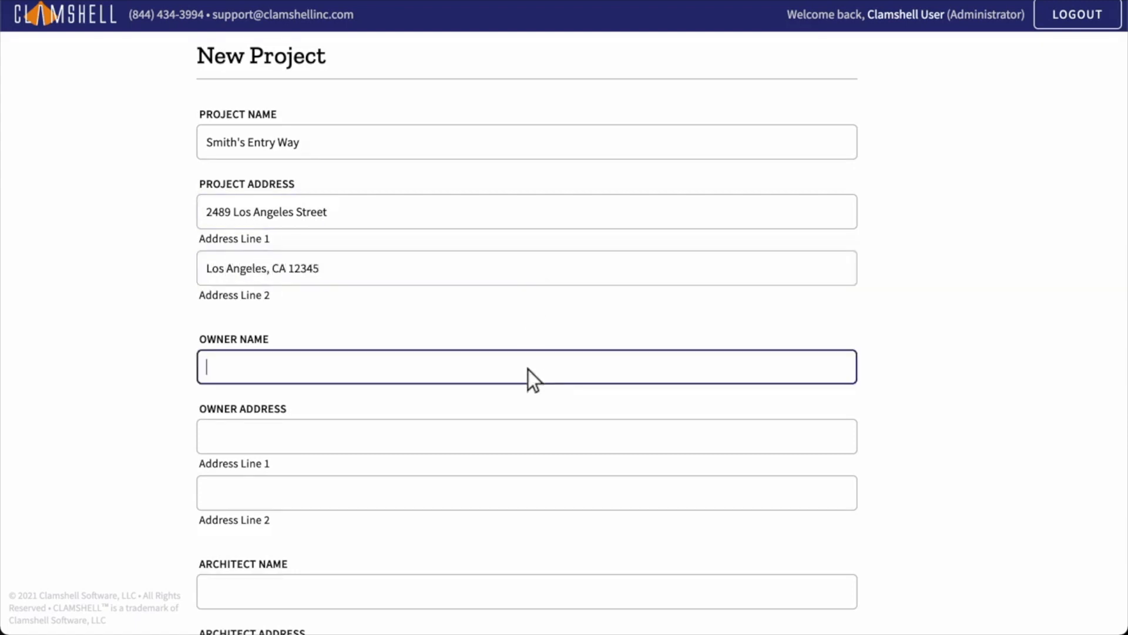
left_click(529, 439)
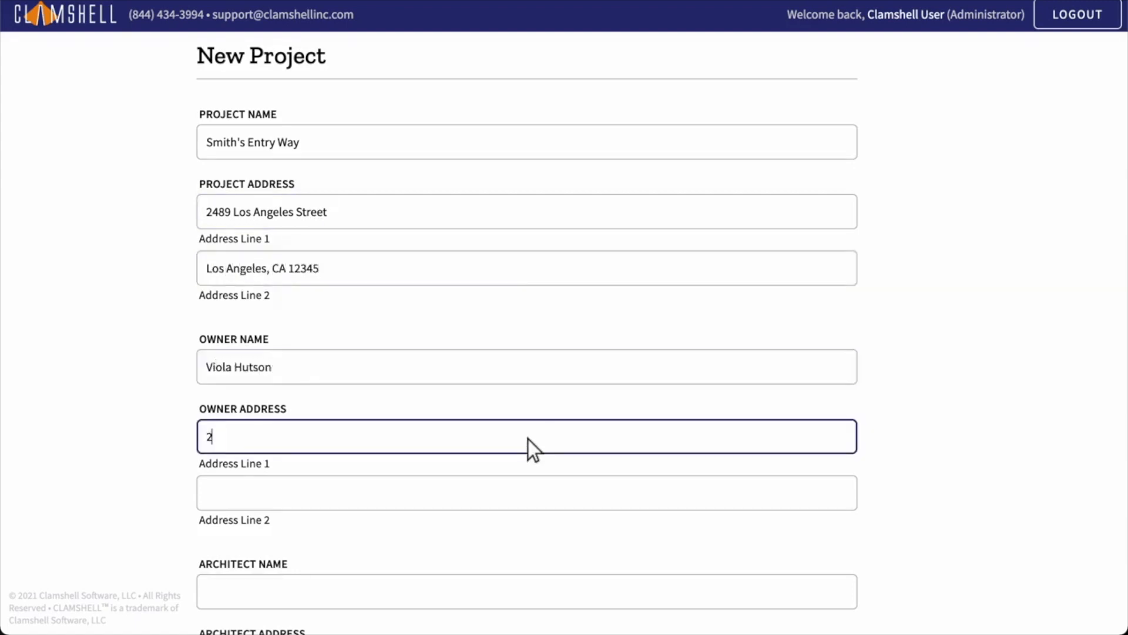
left_click(529, 496)
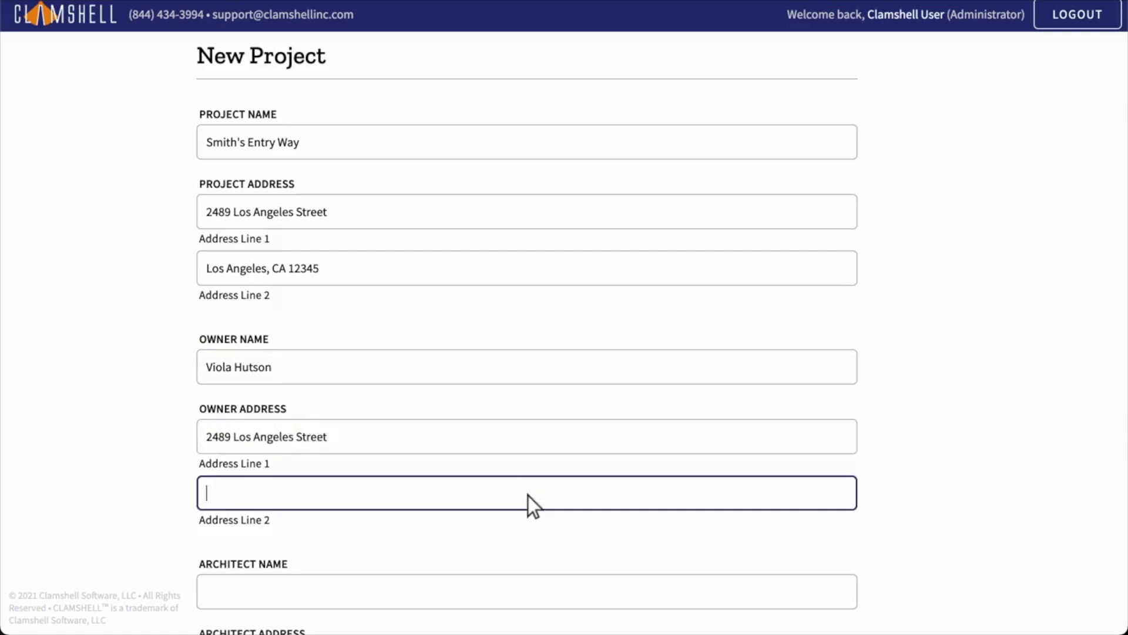
type("Los Angeles, CA 12345")
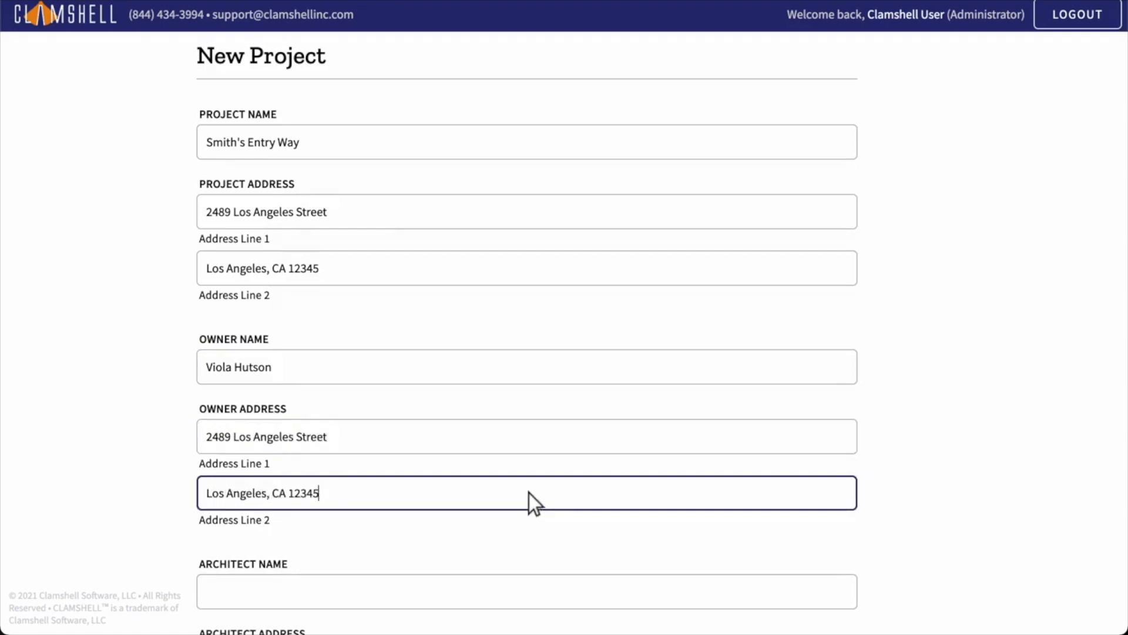
Step: Set the architect name to Gregorio Architects and fill in both lines of the architect's address
scroll(566, 341, "down", 6)
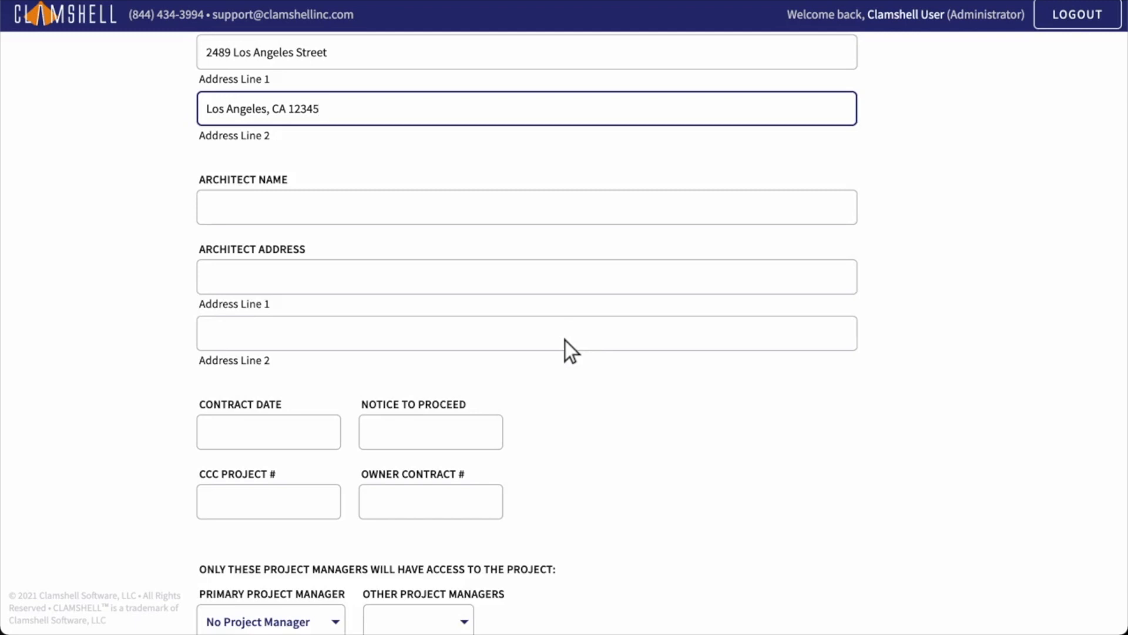
left_click(529, 210)
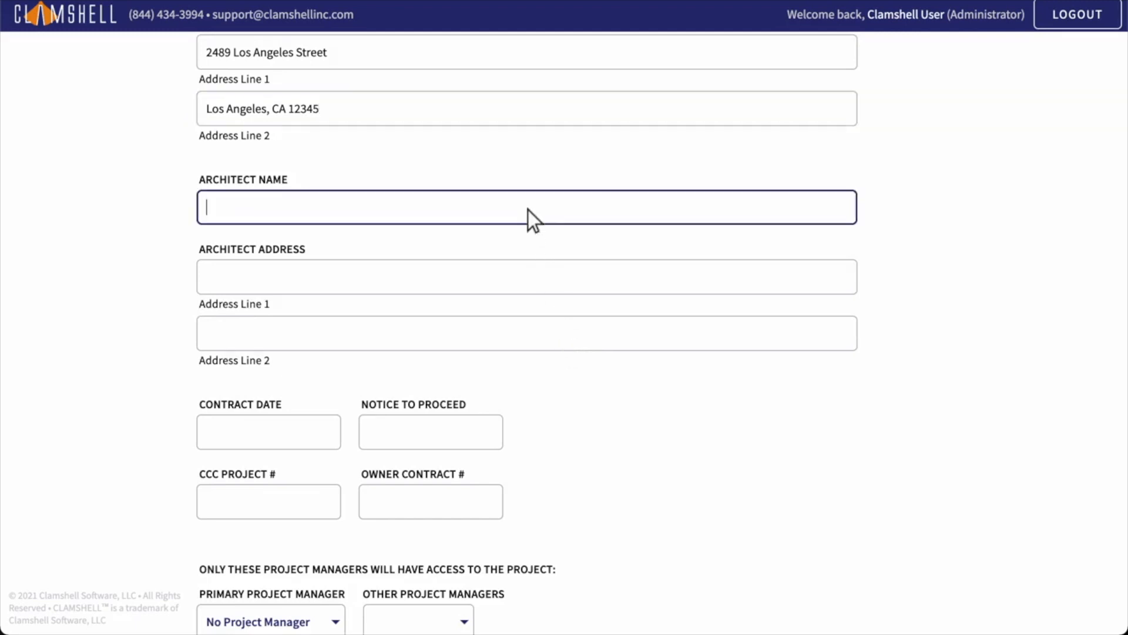
type("Gregorio Architects")
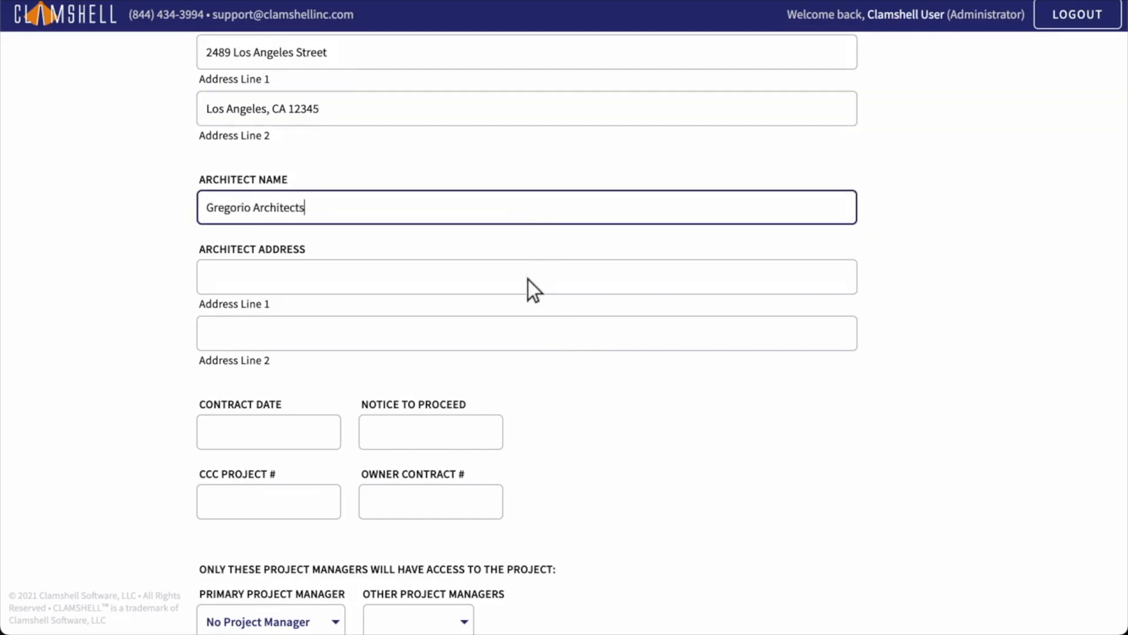
left_click(528, 279)
type("12345 Los Angeles Street")
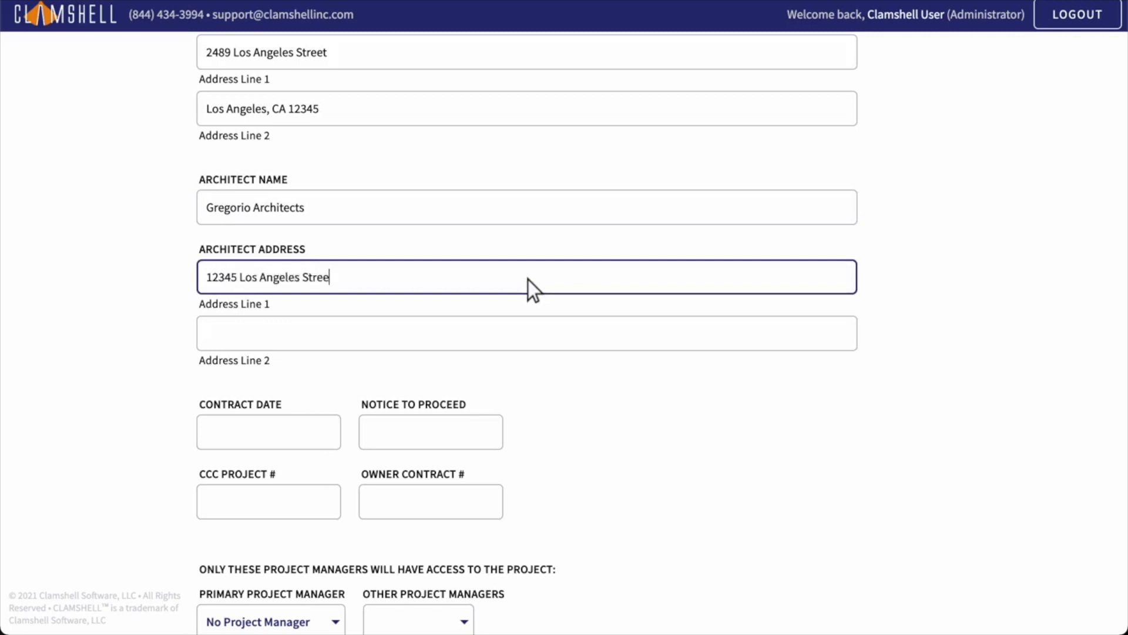
left_click(529, 336)
type("Los Angeles, CA 78901")
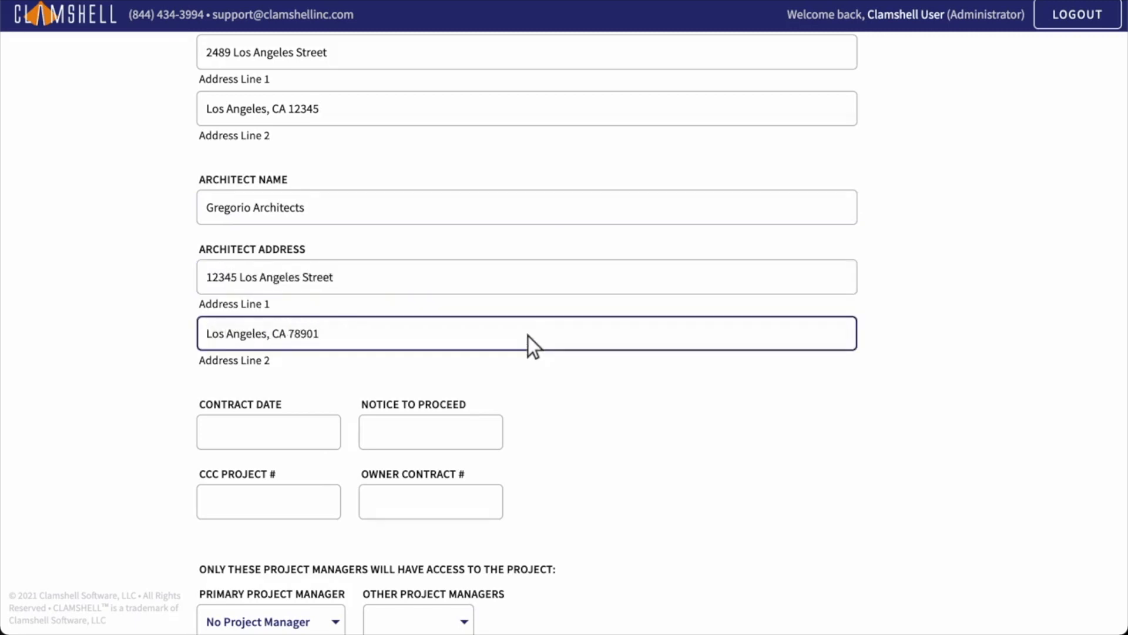
Step: Set the contract date to 10/01/2021 and the notice to proceed date to 10/08/2021
left_click(269, 435)
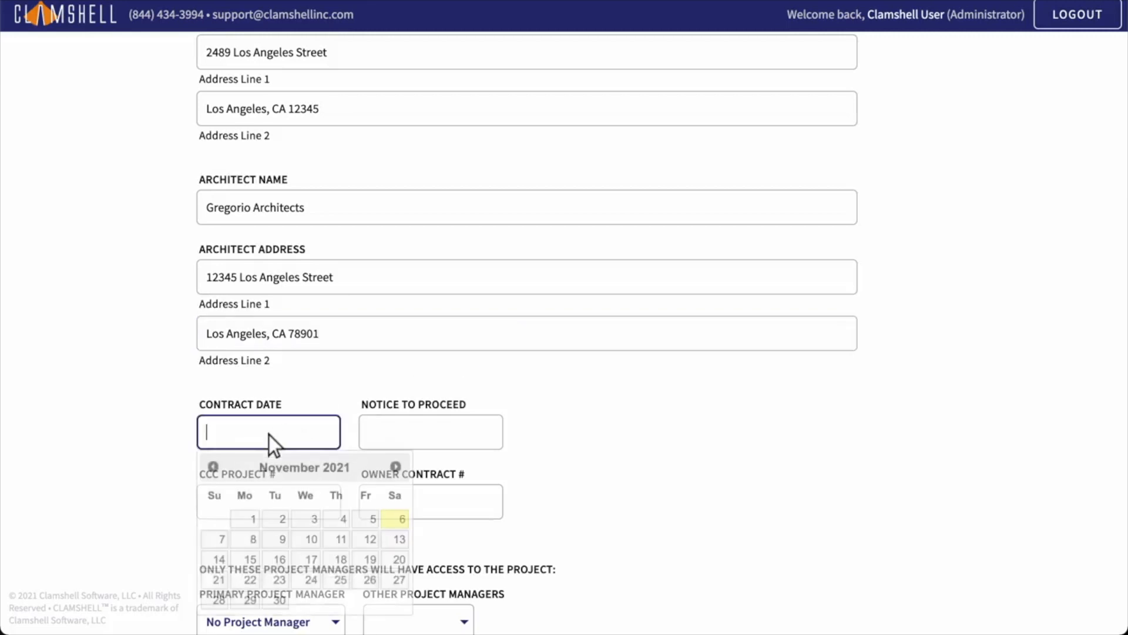
type("10/01/2021")
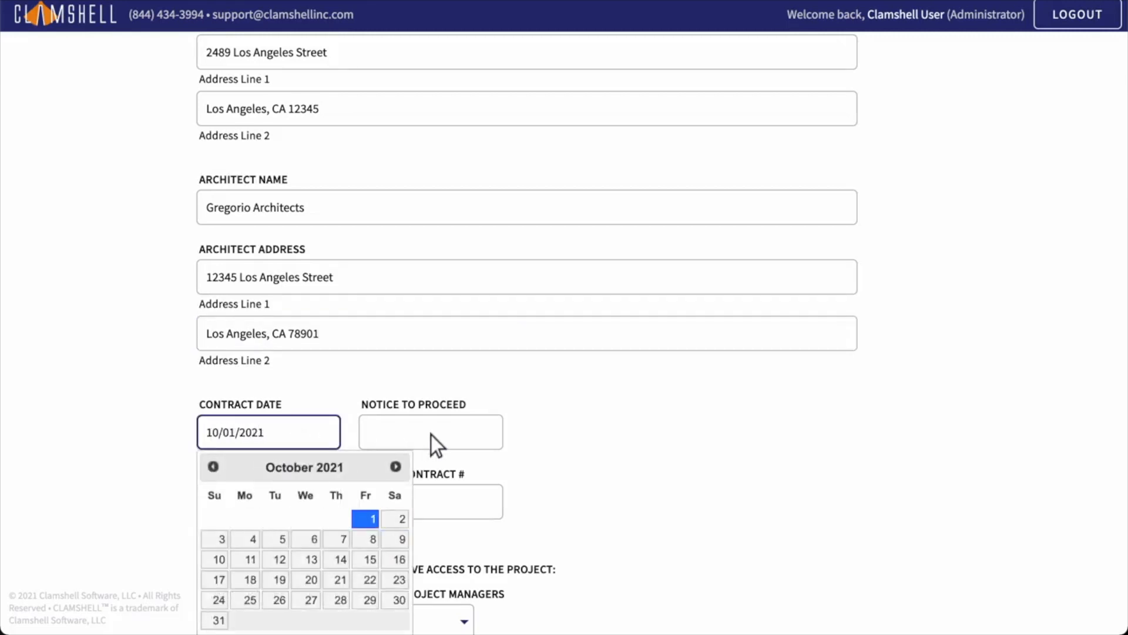
left_click(432, 435)
type("10/08/202")
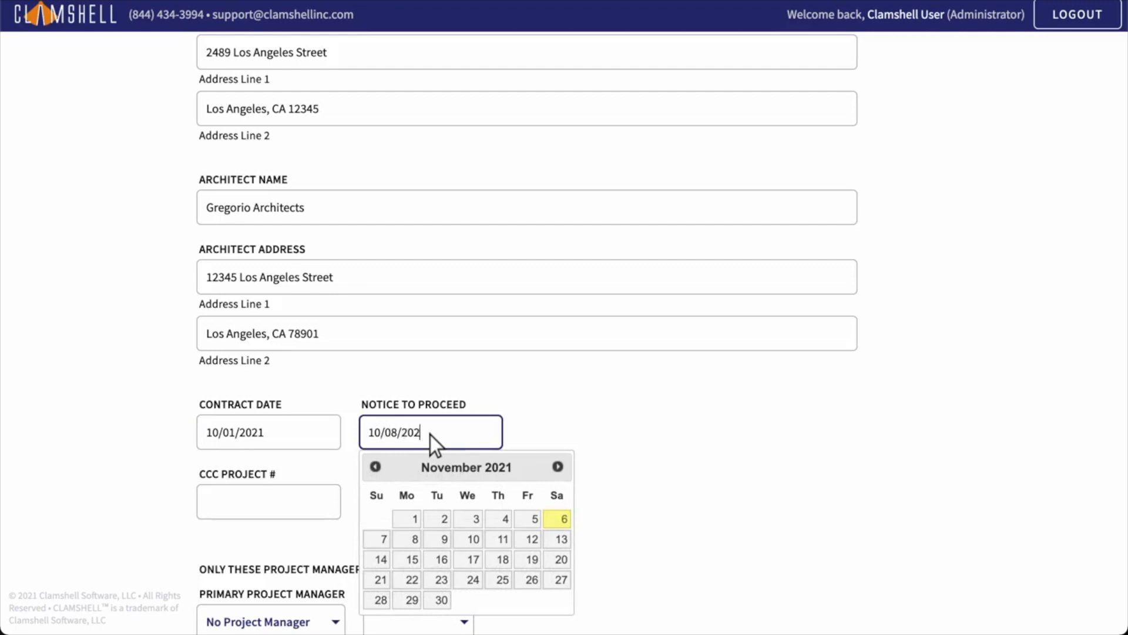
type("1")
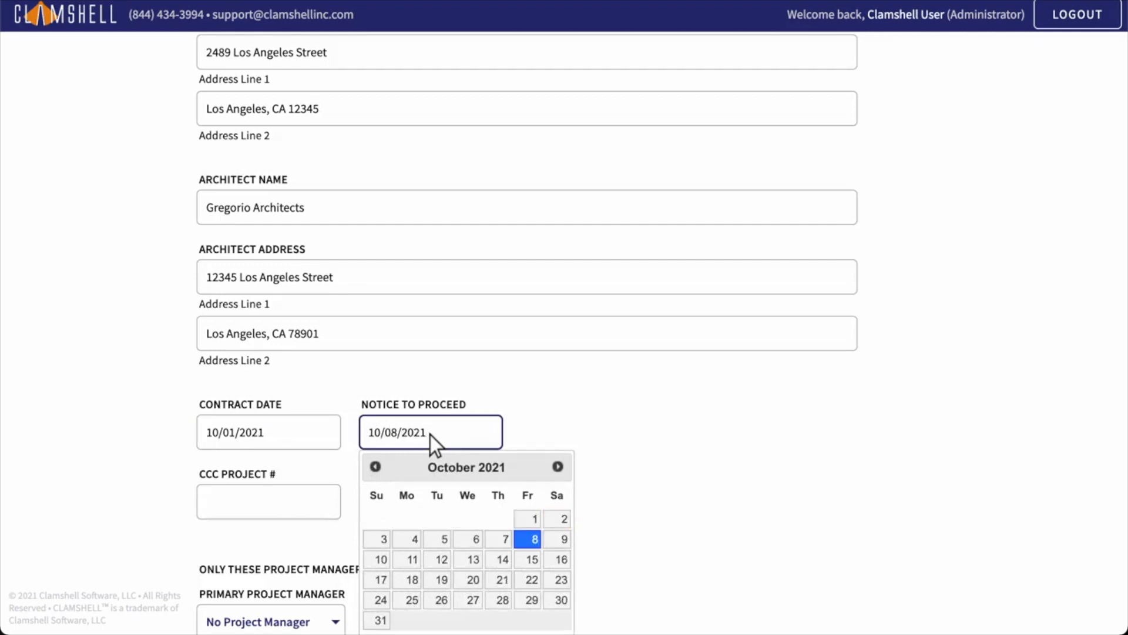
Step: Set the CCC project number to 01-21-201 and the owner contract number to 001
left_click(269, 505)
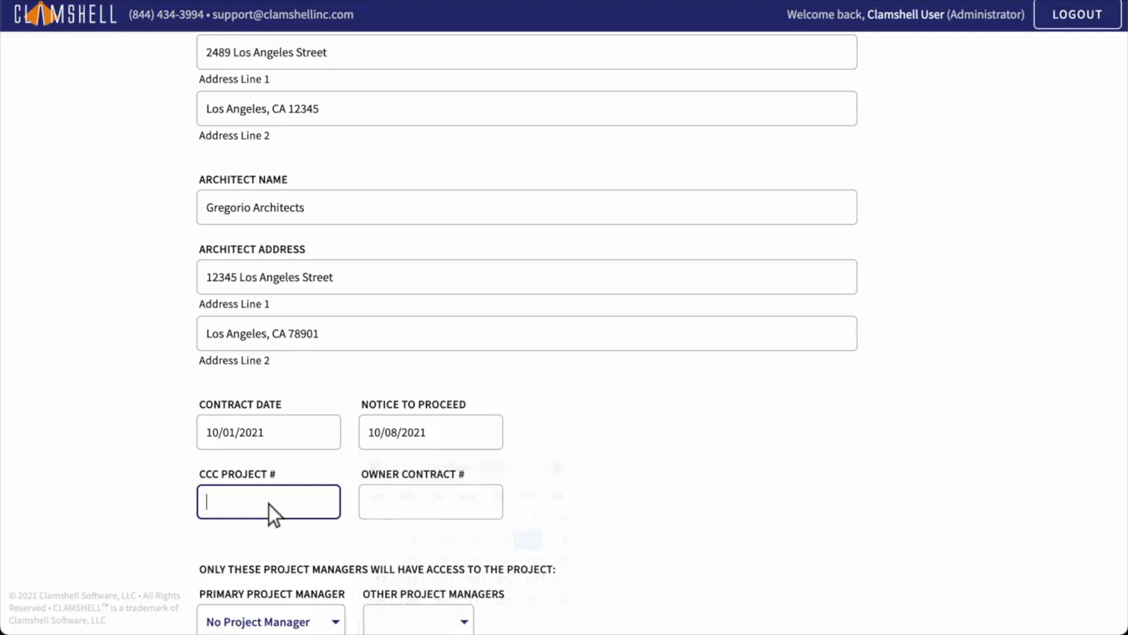
type("01-21-201")
left_click(431, 504)
type("001")
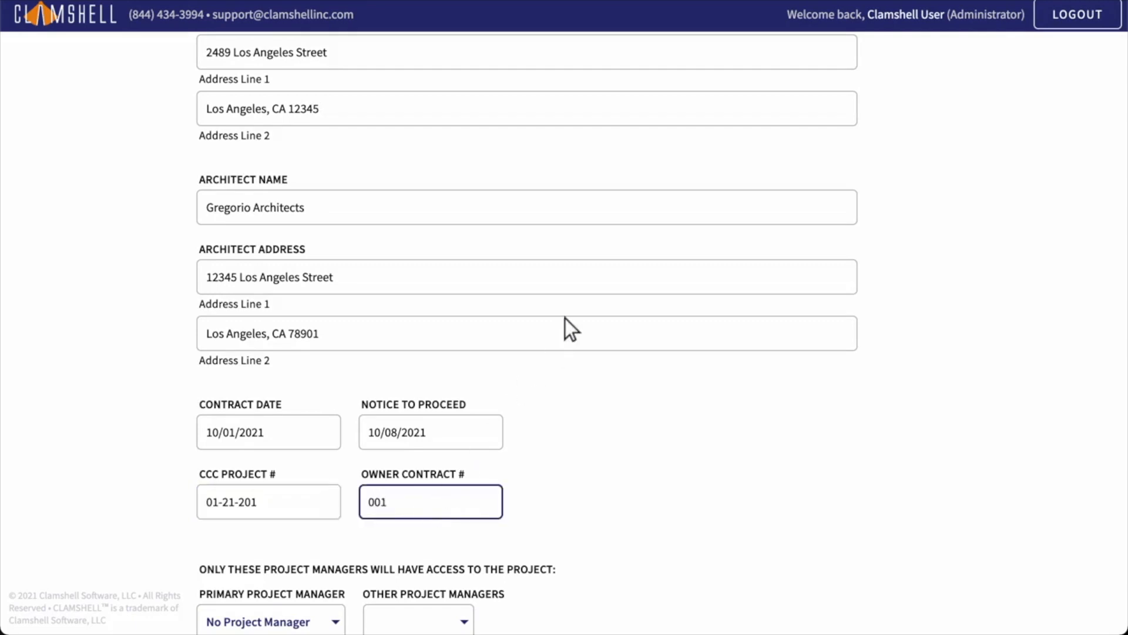
Step: Enter the superintendent's full name
scroll(565, 319, "down", 8)
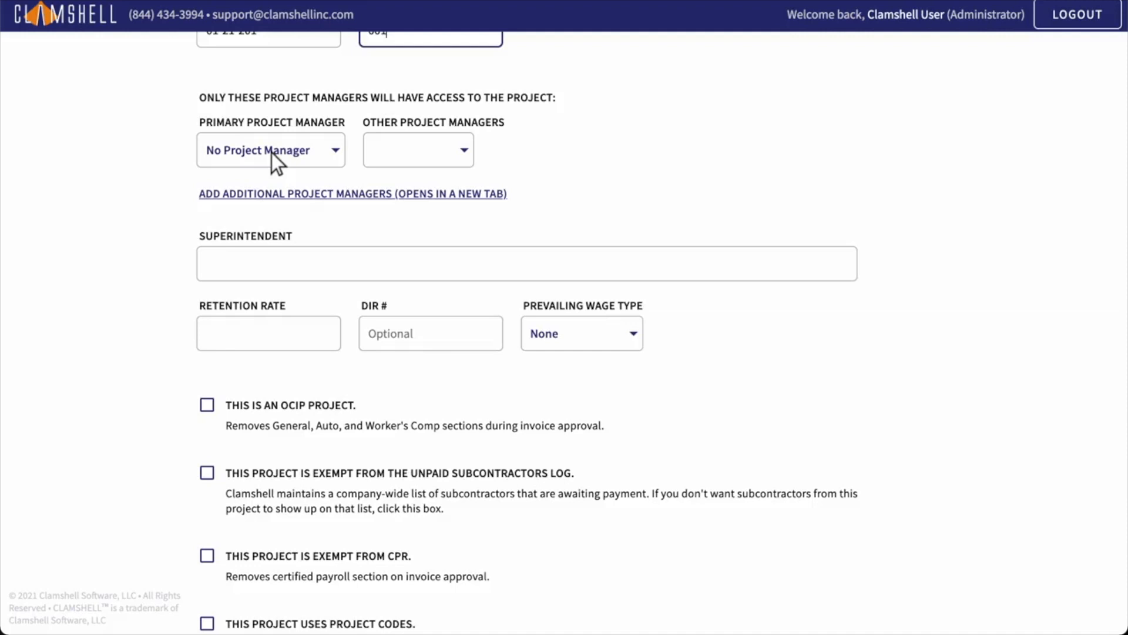
left_click(529, 267)
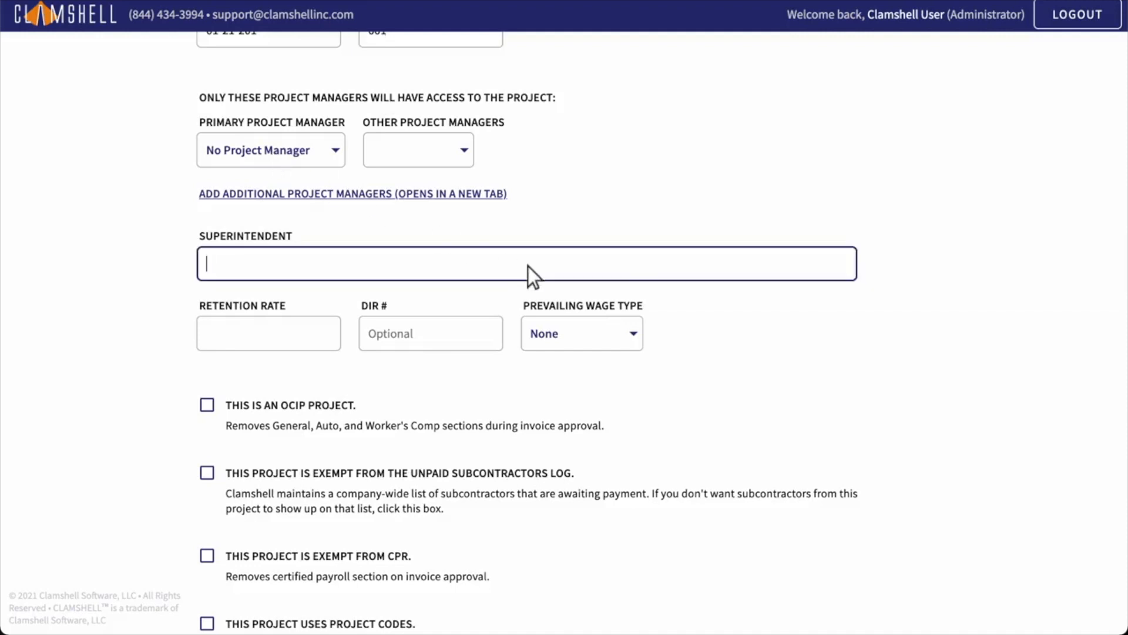
Step: Set the retention rate to 10% and the DIR number to 00000
left_click(269, 336)
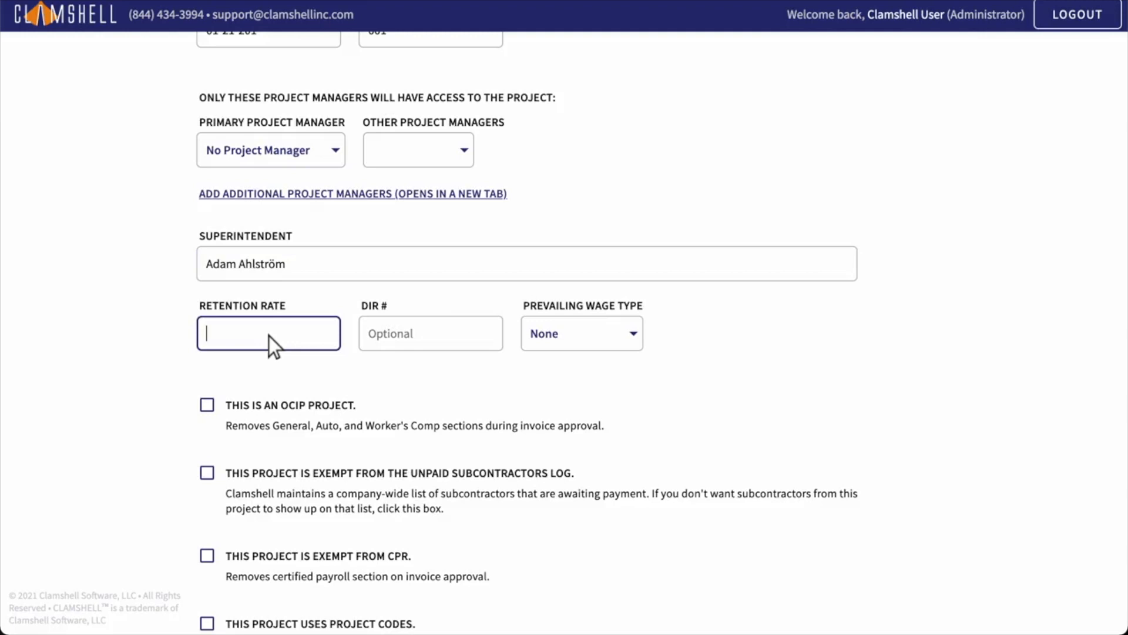
type("10%")
left_click(431, 336)
type("00000")
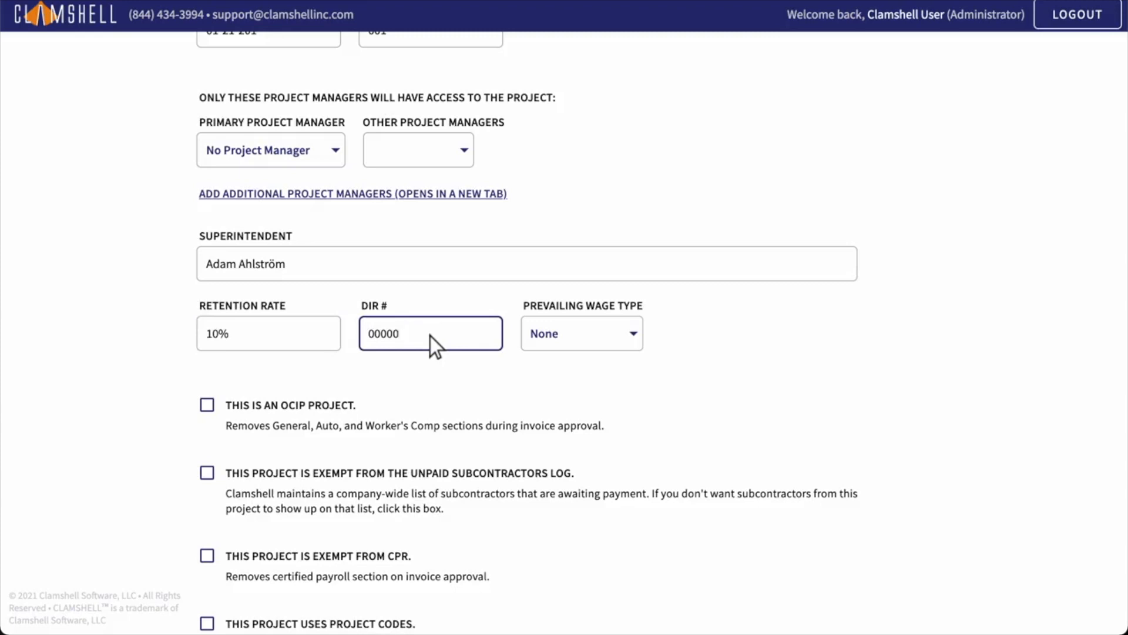
Step: Create the project with the entered details
scroll(565, 318, "down", 3)
left_click(565, 318)
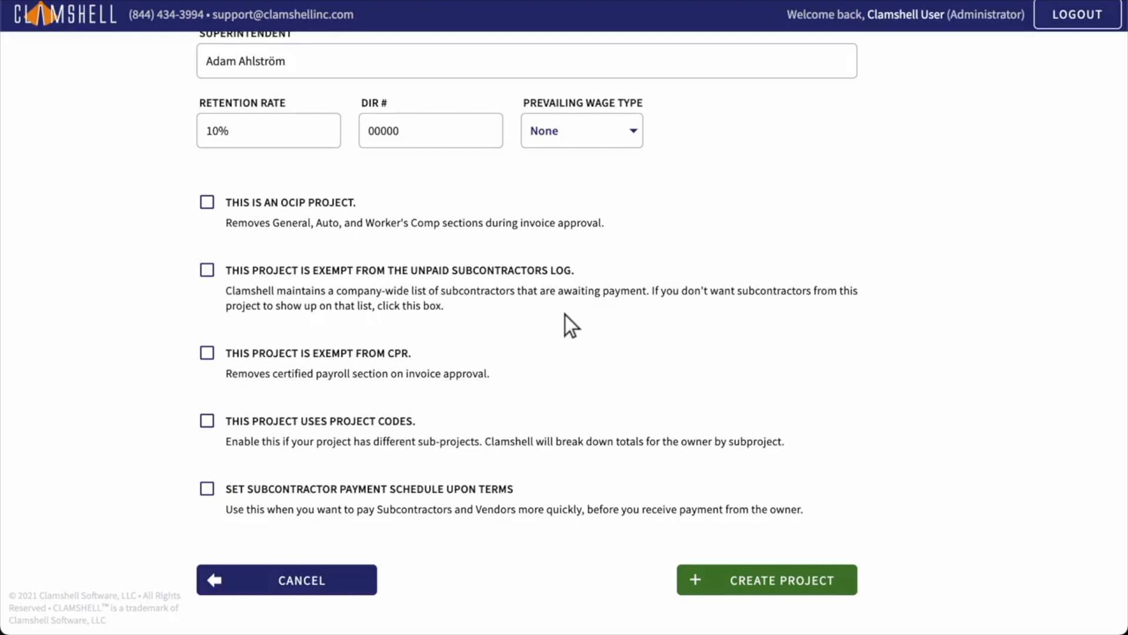
left_click(768, 580)
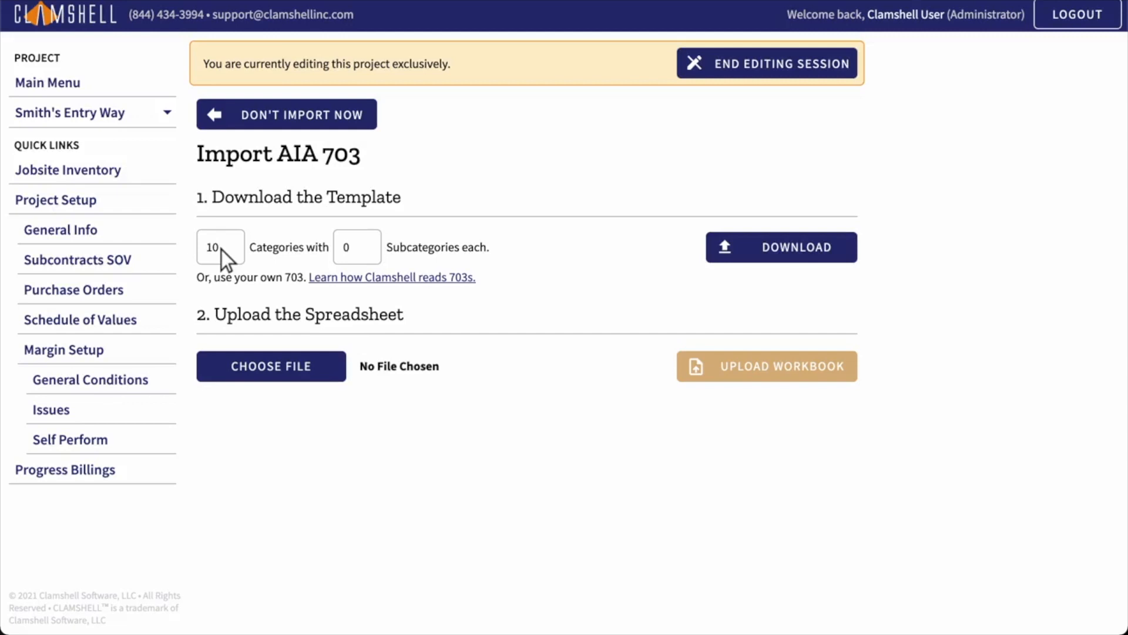
Step: Upload the smiths.xlsx workbook as the AIA 703 spreadsheet and import all checked line items
left_click(358, 250)
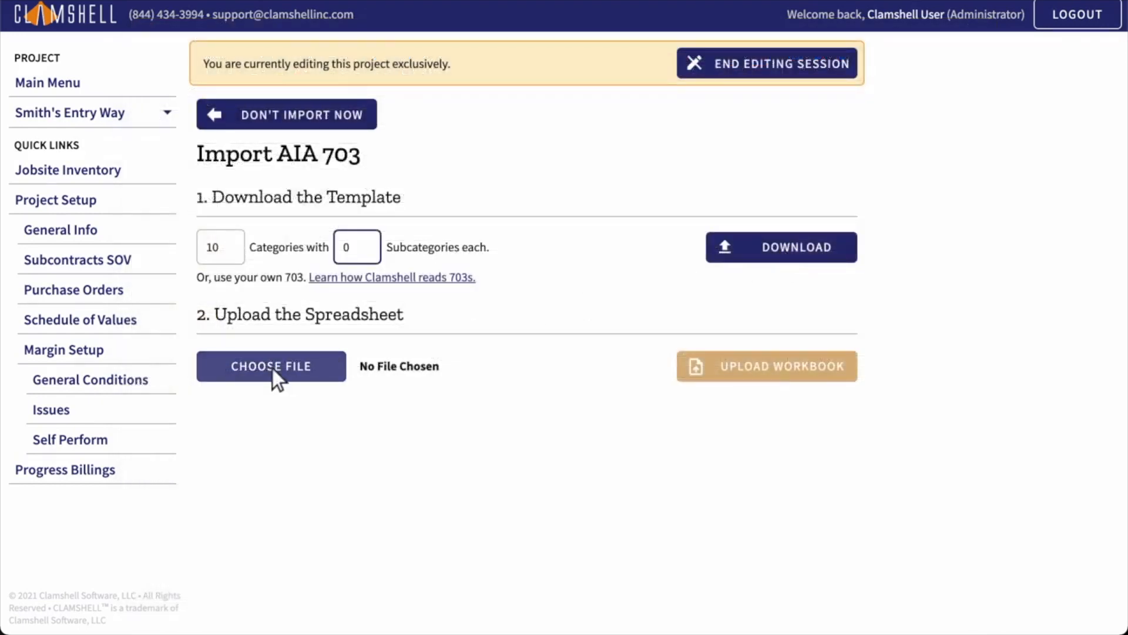
left_click(272, 369)
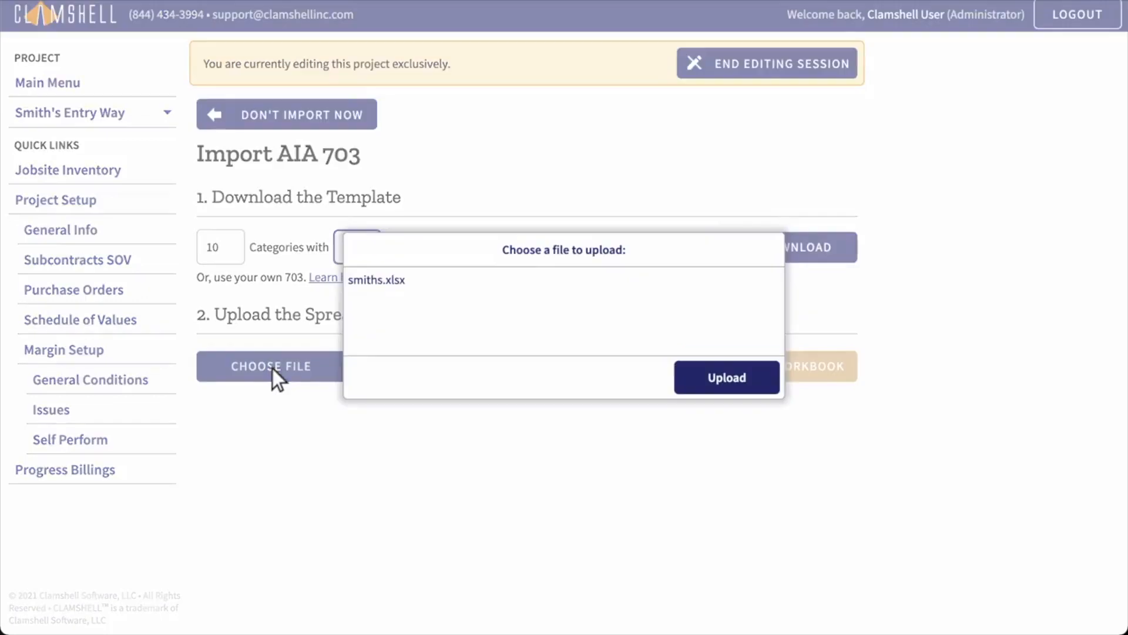
left_click(566, 282)
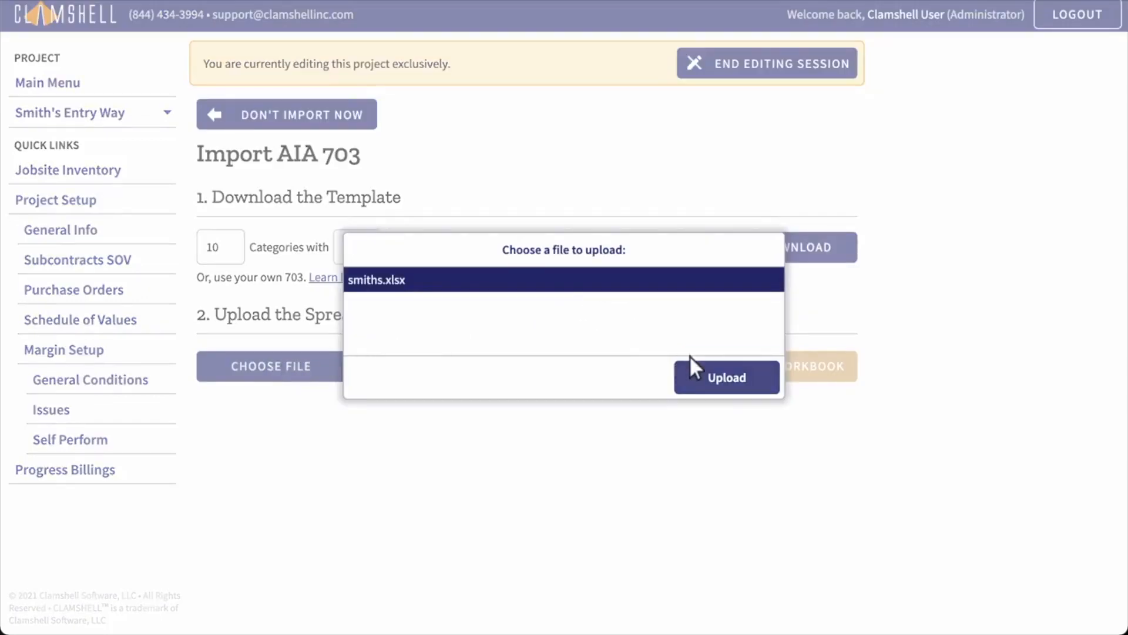
left_click(727, 378)
left_click(768, 369)
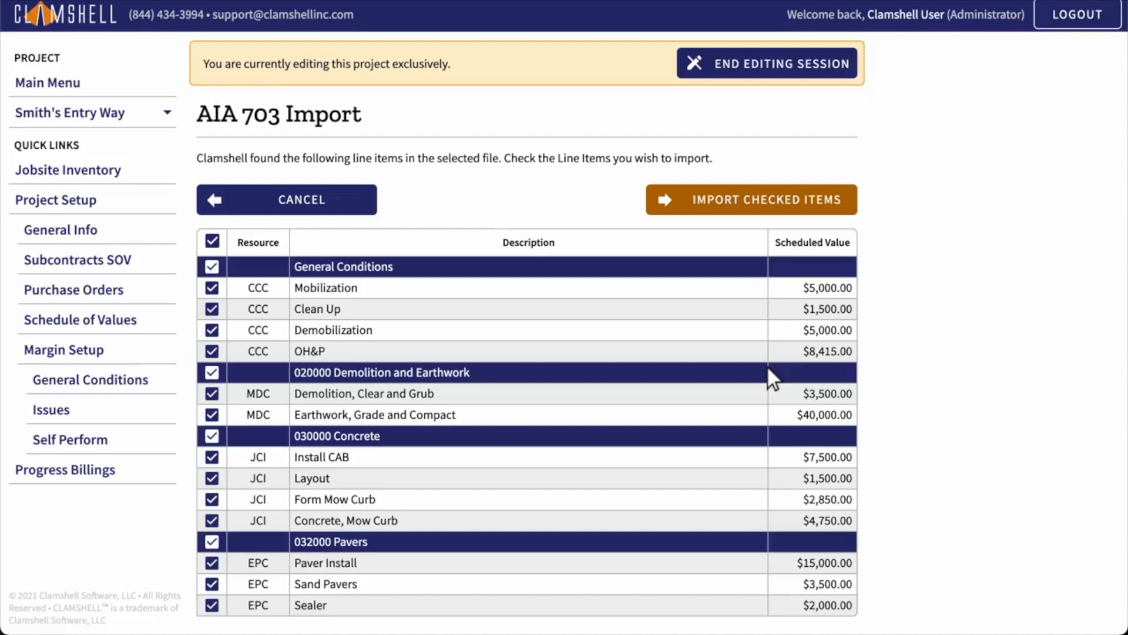
left_click(753, 202)
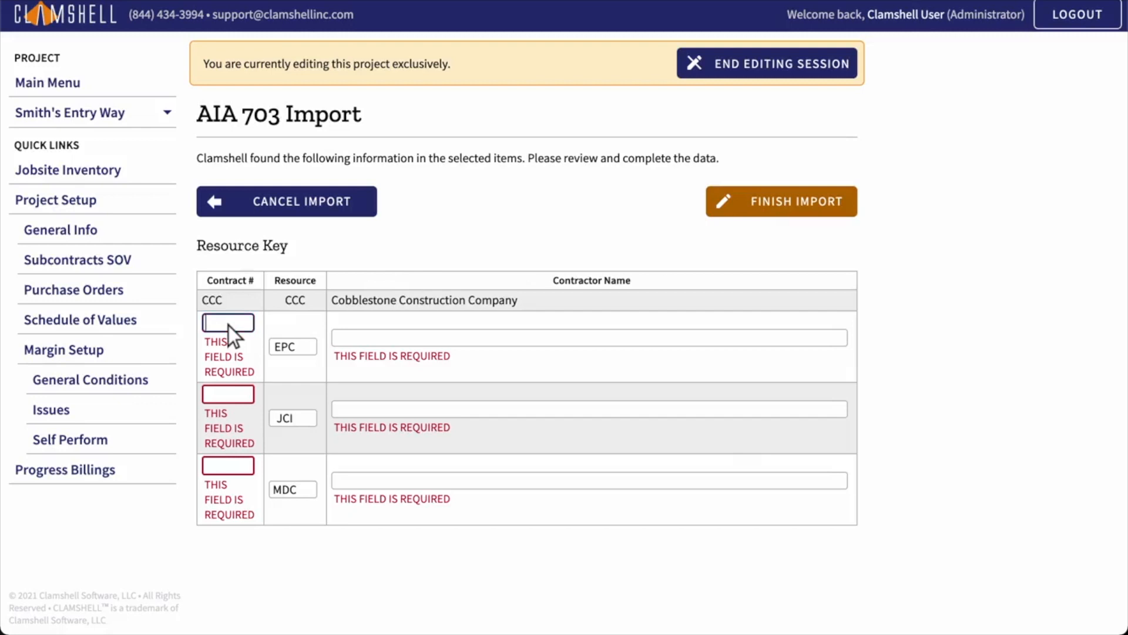
Step: Enter contract number 150-103 and contractor name Eric's Paving Co. for the EPC resource
type("0-103")
left_click(590, 341)
type("Eric's Paving Co.")
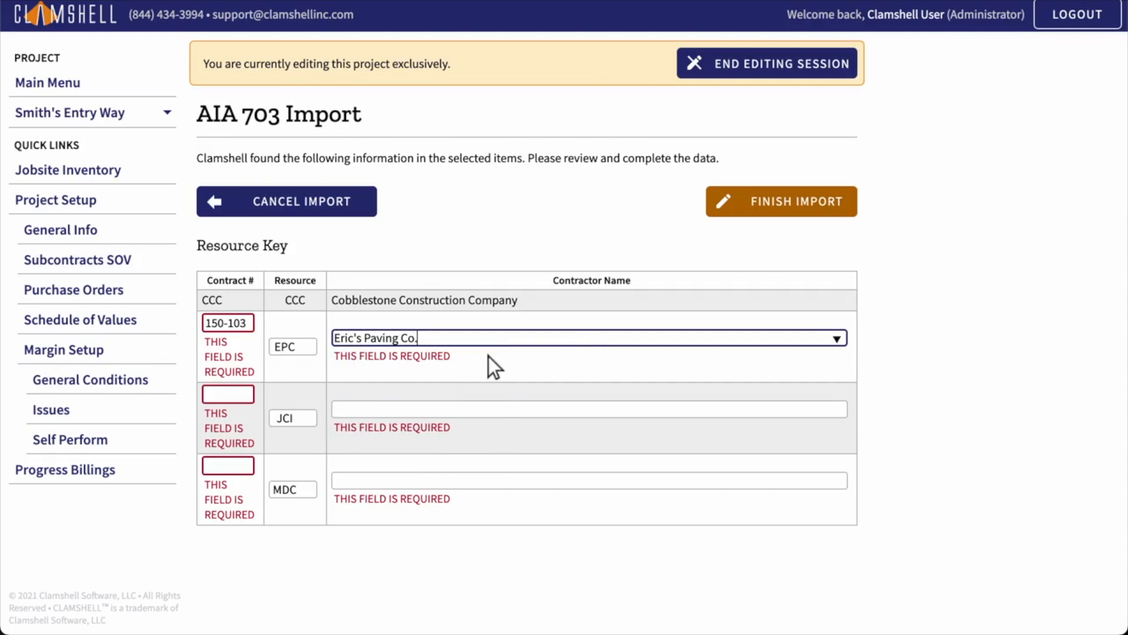
Step: Enter contract number 150-102 and contractor name John's Concrete, Inc for the JCI resource
left_click(229, 396)
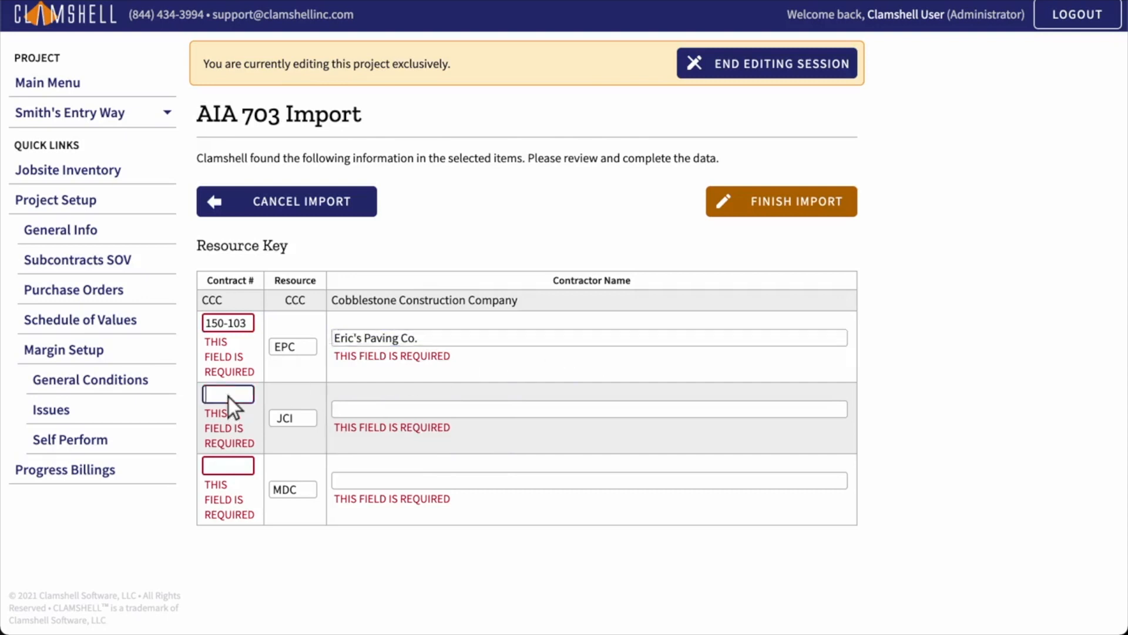
type("150-102")
left_click(590, 411)
type("John's Concrete, Inc")
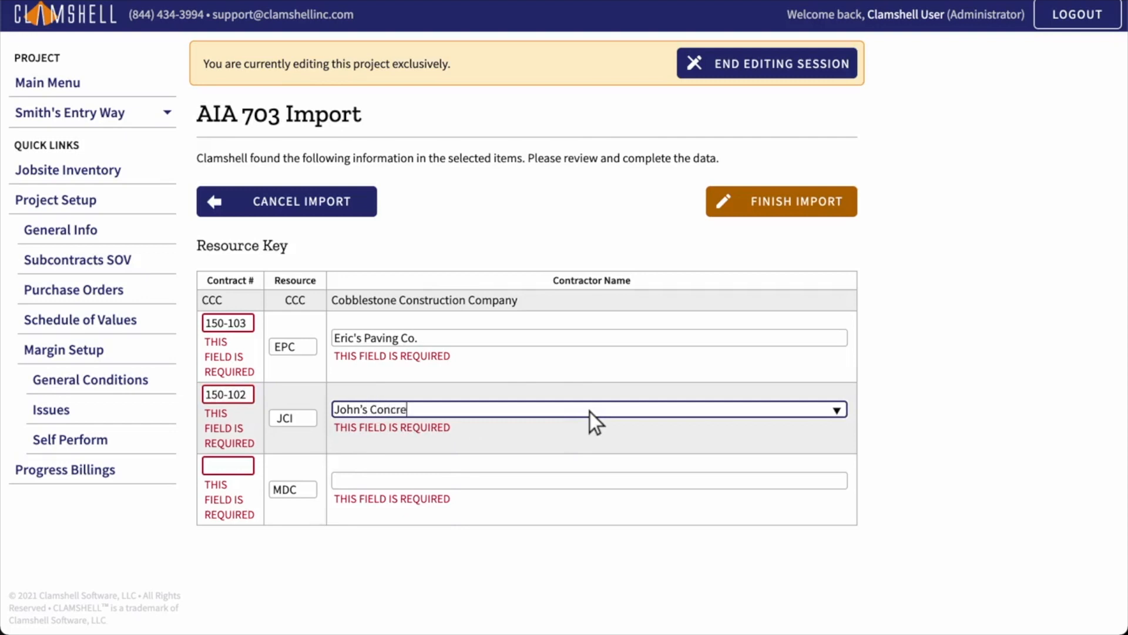
Step: Enter contract number 150-101 and contractor name Maria's Demolition Company for the MDC resource, and finish the import
left_click(229, 469)
type("150-101")
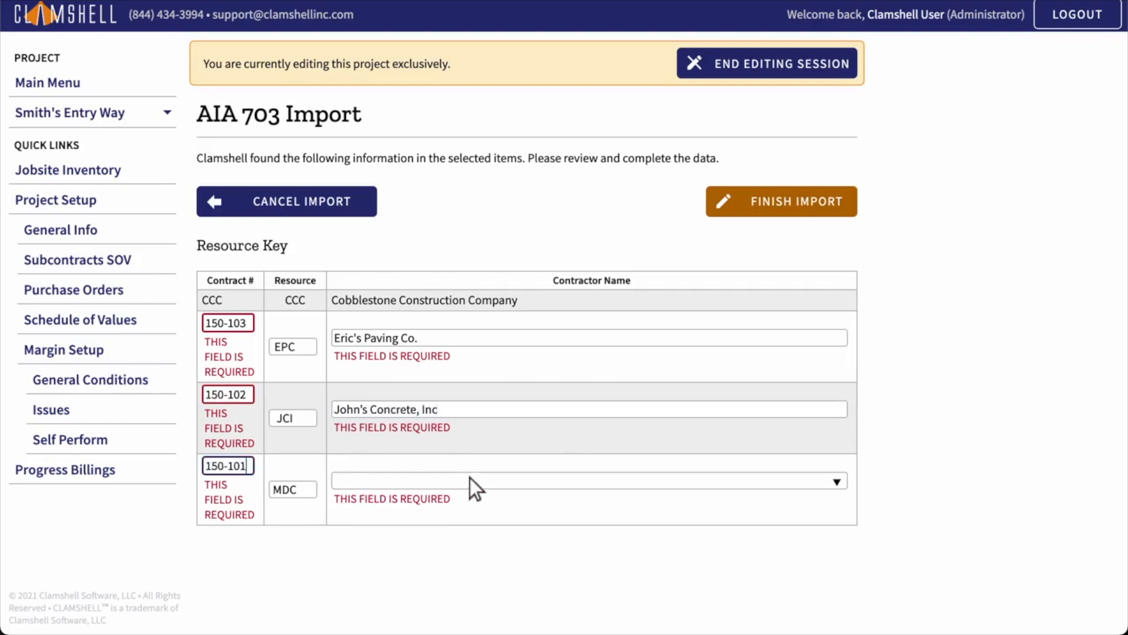
left_click(589, 481)
type("Maria's Demolition Compa")
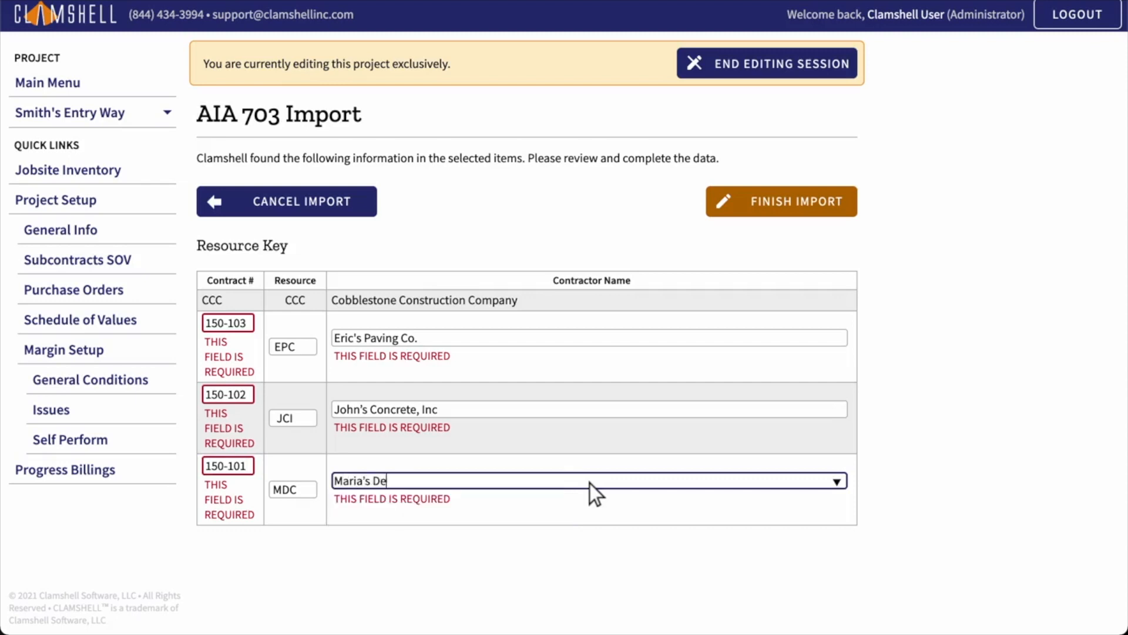
type("ny")
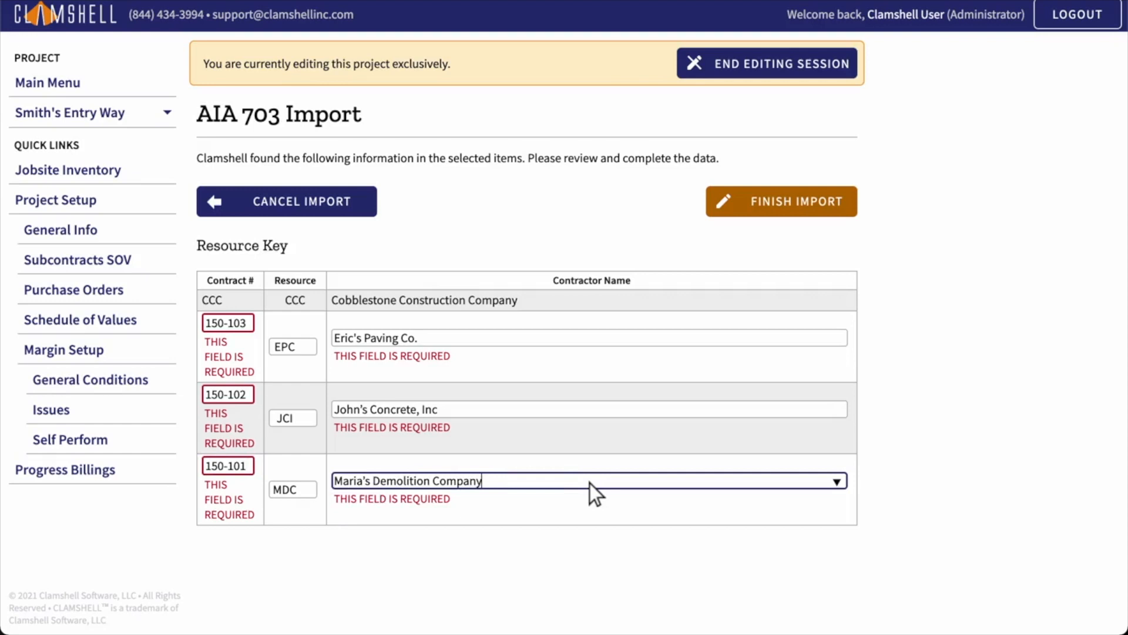
left_click(783, 203)
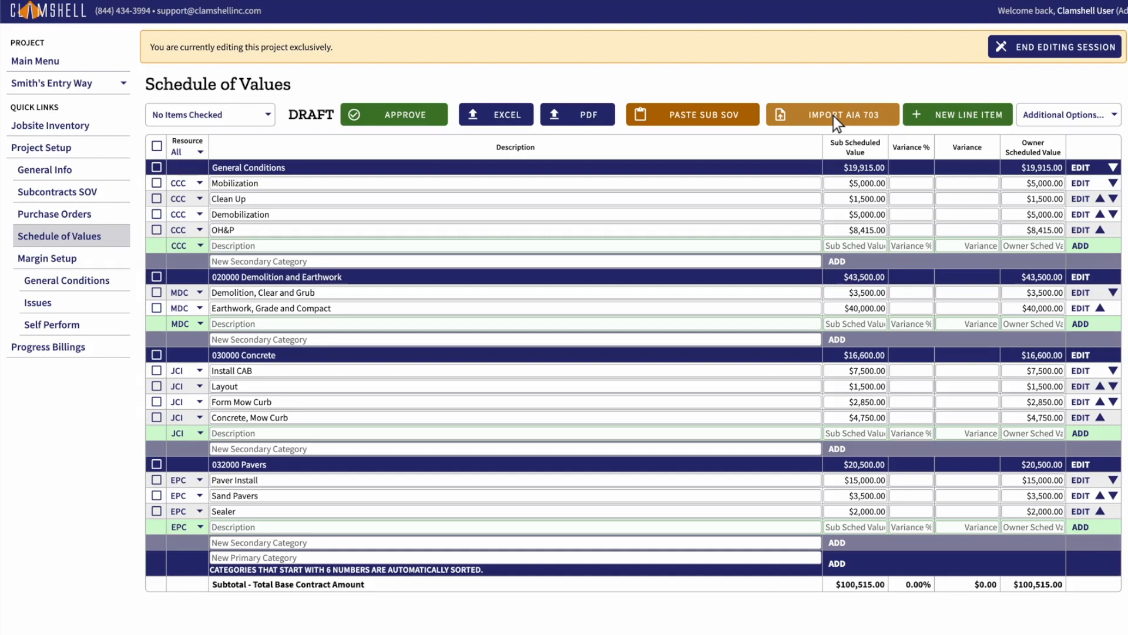
Step: Edit the project's general information to assign the listed manager as primary project manager, and save the changes
left_click(72, 171)
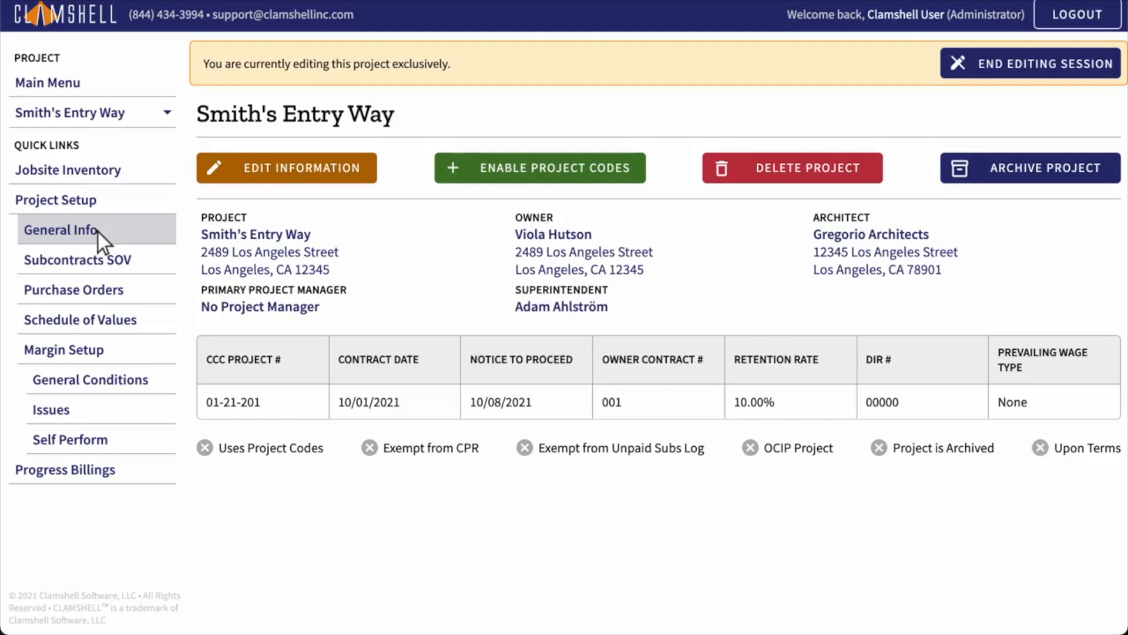
left_click(288, 171)
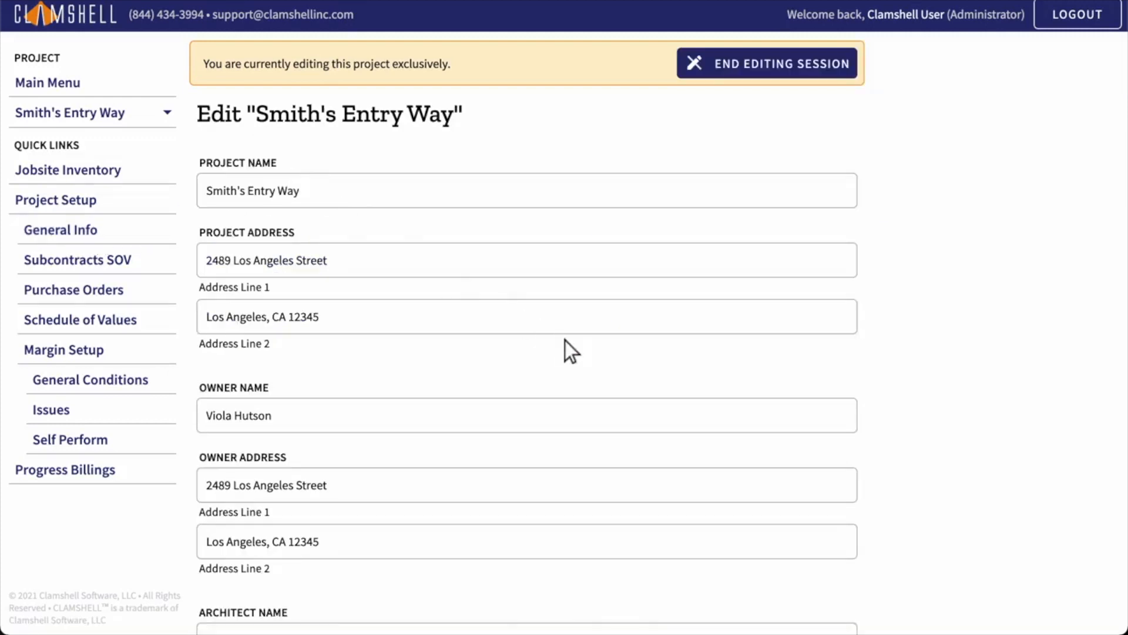
scroll(566, 340, "down", 8)
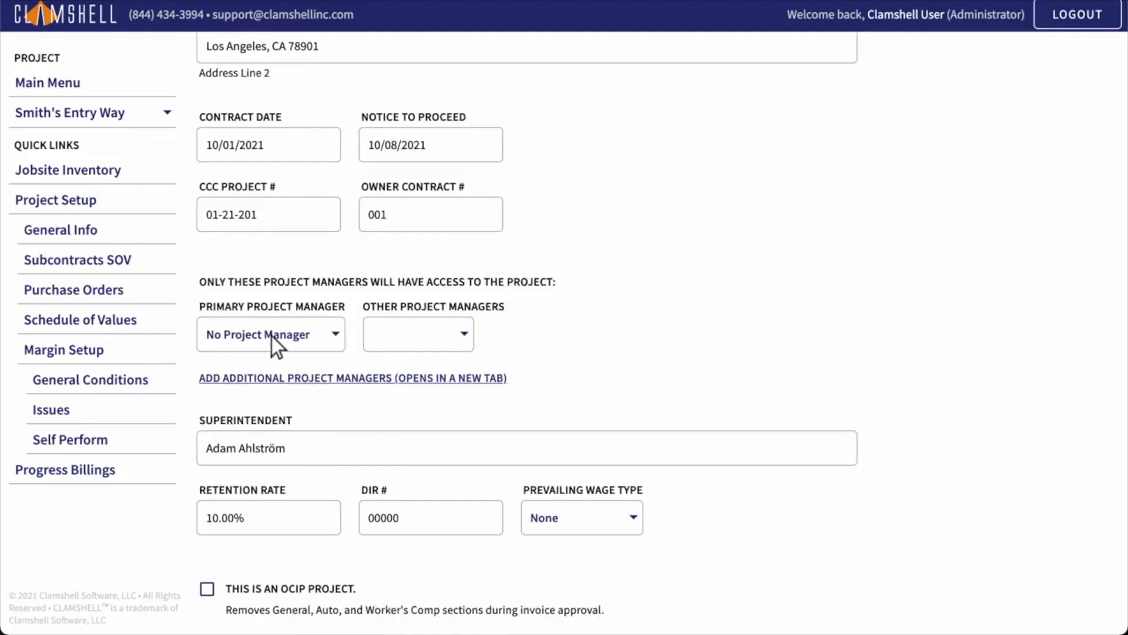
left_click(272, 336)
key("Down")
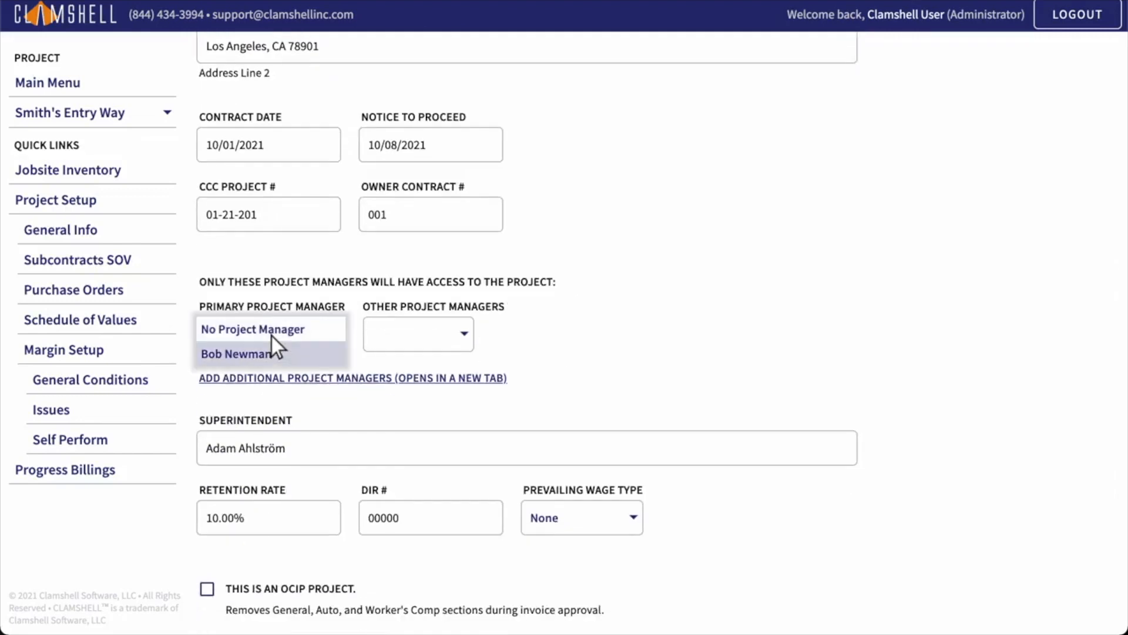
left_click(272, 355)
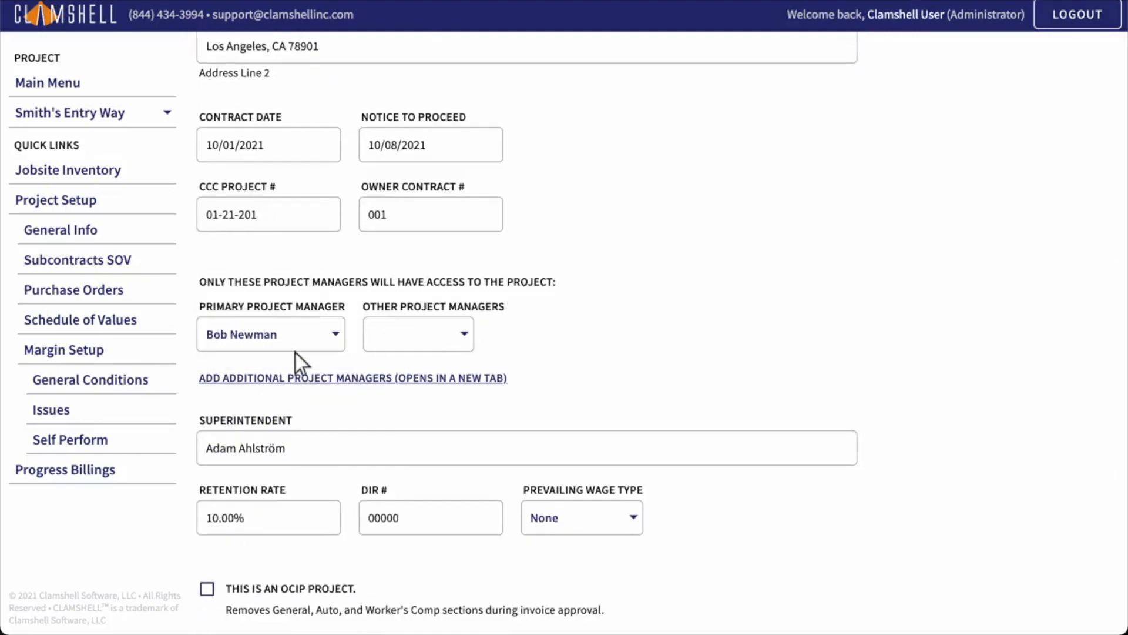
scroll(565, 319, "down", 5)
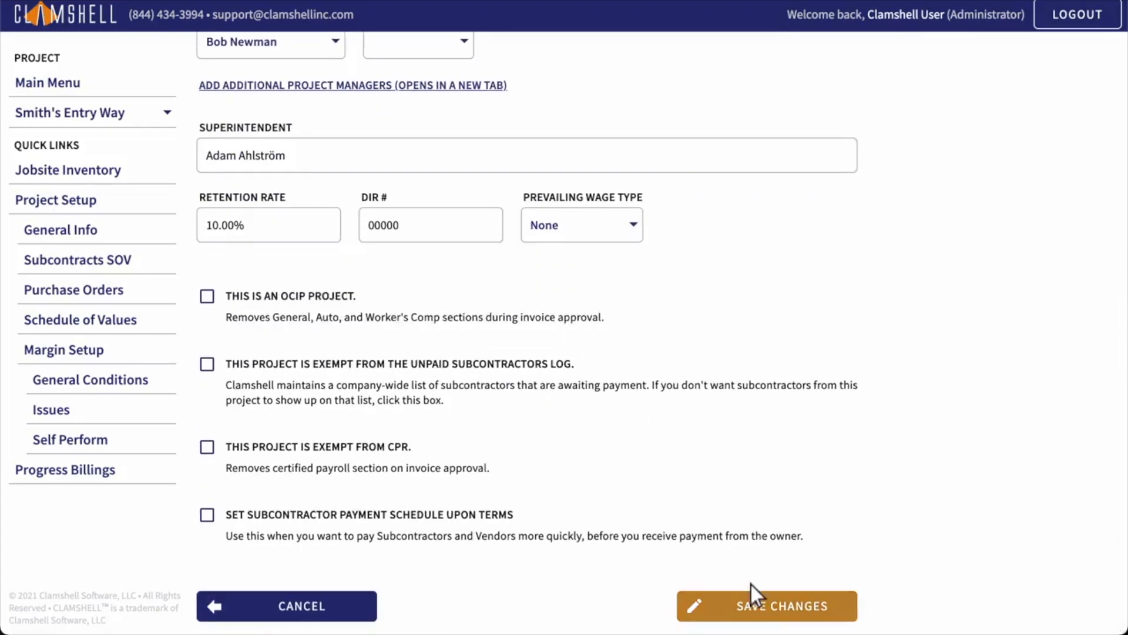
left_click(768, 607)
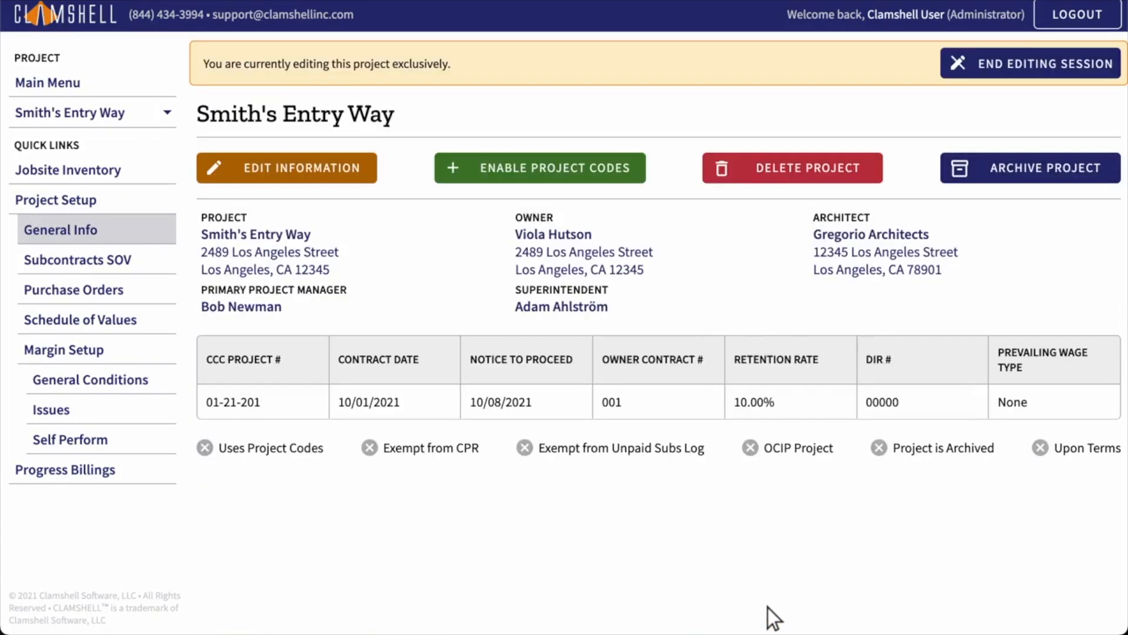